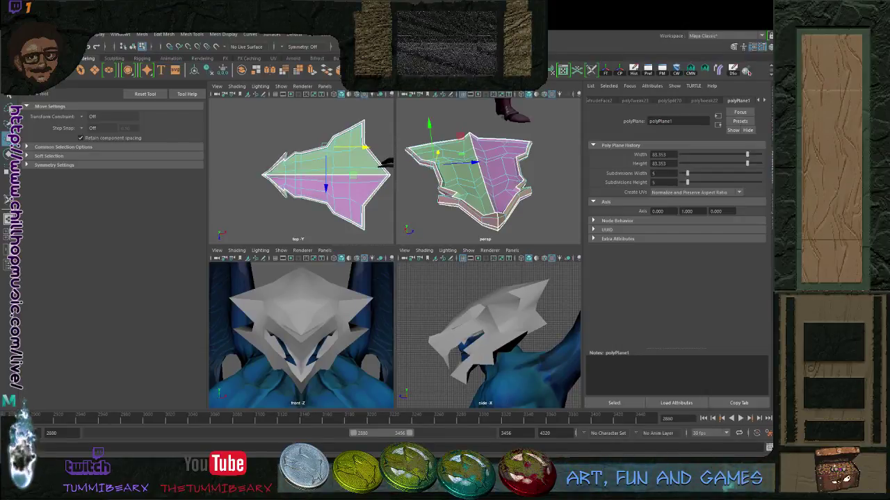
Select the UV shells of both halves of the mask mesh, unfold them and lay them out
click(504, 173)
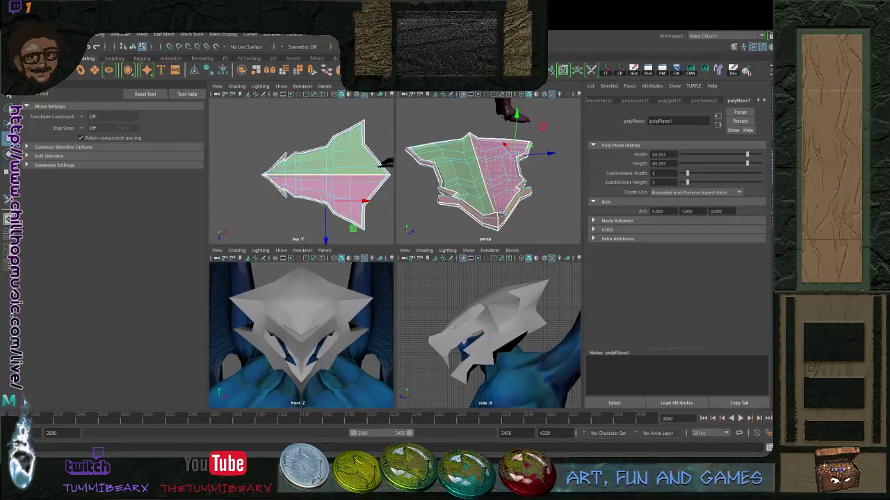
click(451, 171)
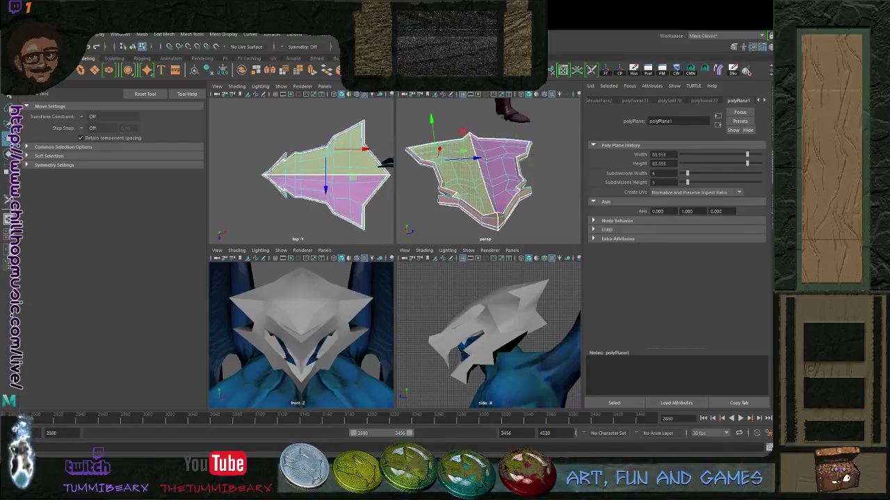
key(w)
mouse_move(479, 184)
alt+mouse_down()
mouse_move(504, 143)
mouse_move(518, 139)
mouse_move(462, 205)
mouse_move(486, 125)
mouse_move(494, 188)
mouse_move(521, 177)
alt+mouse_up()
key(4)
key(5)
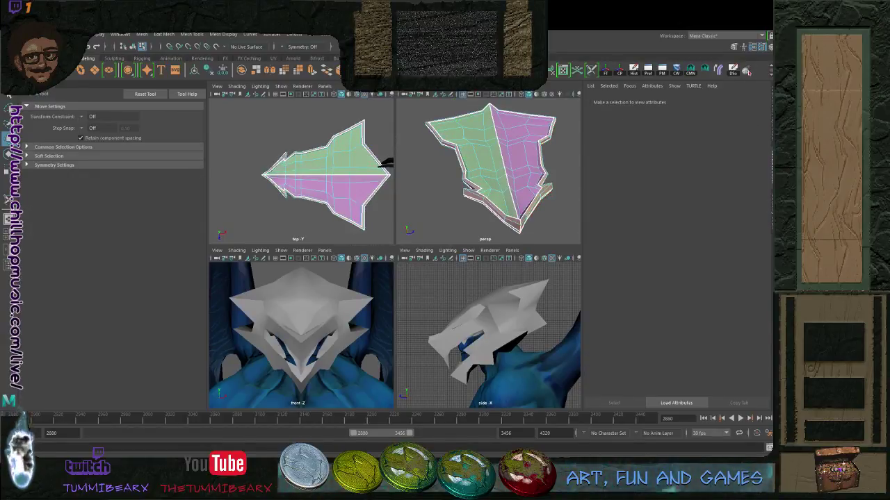
alt+drag(486, 174, 526, 189)
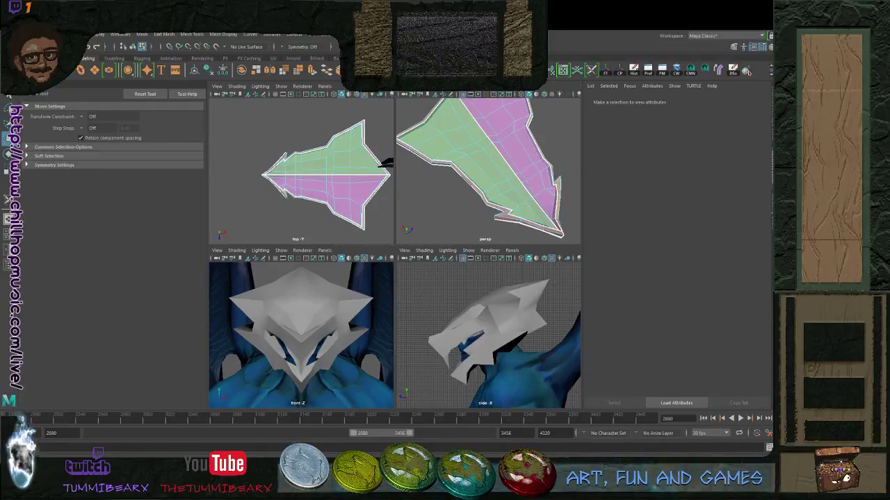
click(380, 162)
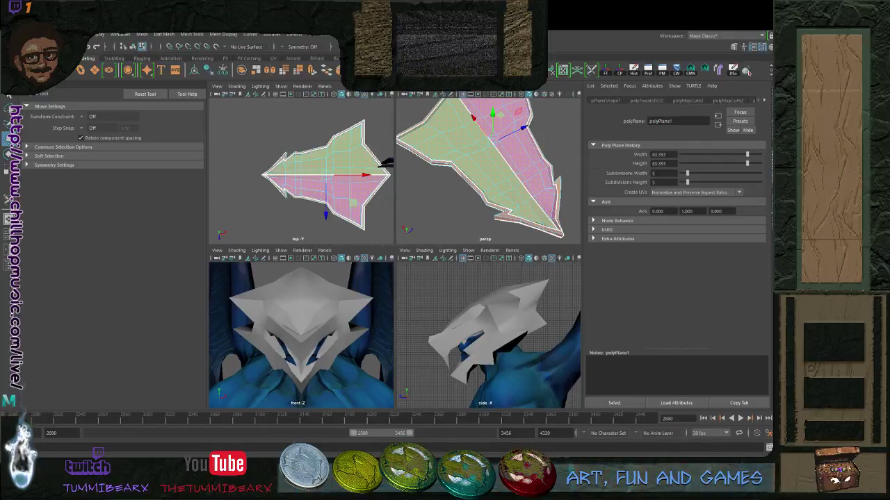
key(ctrl+u)
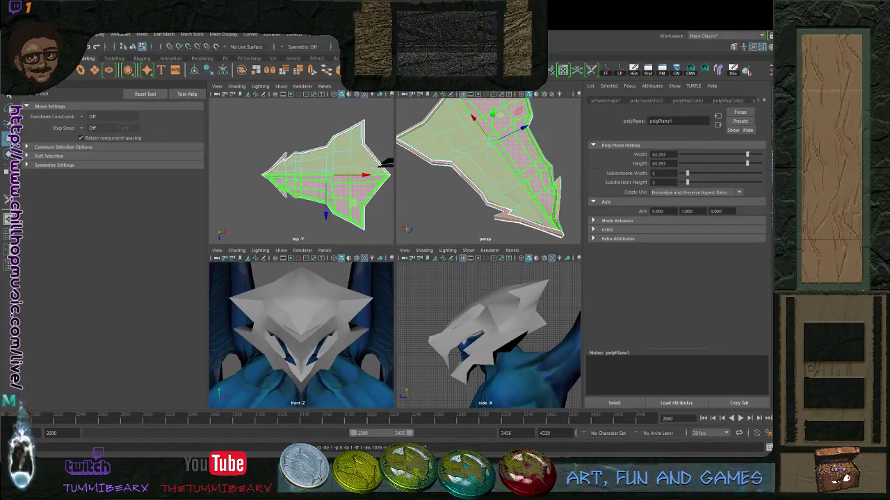
key(ctrl+l)
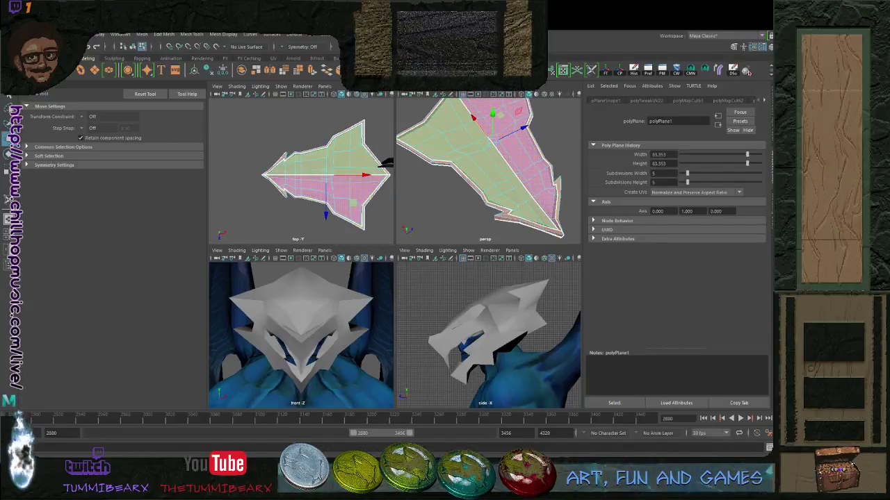
Select the rim edges around the pink half of the mask and move and sew their UVs
click(382, 164)
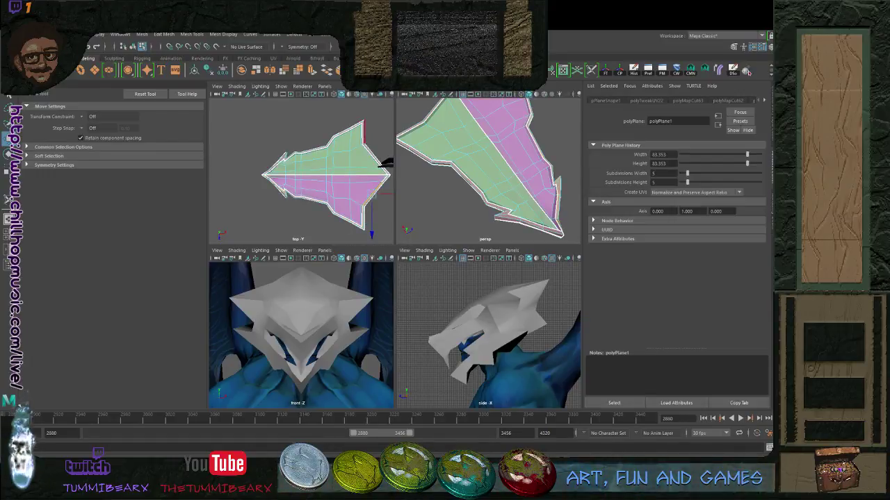
key(q)
shift+click(363, 216)
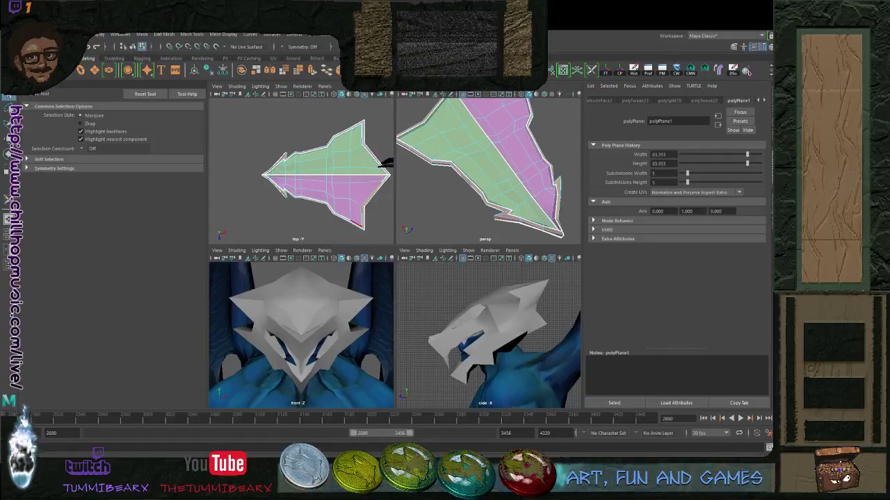
shift+click(342, 217)
shift+click(331, 208)
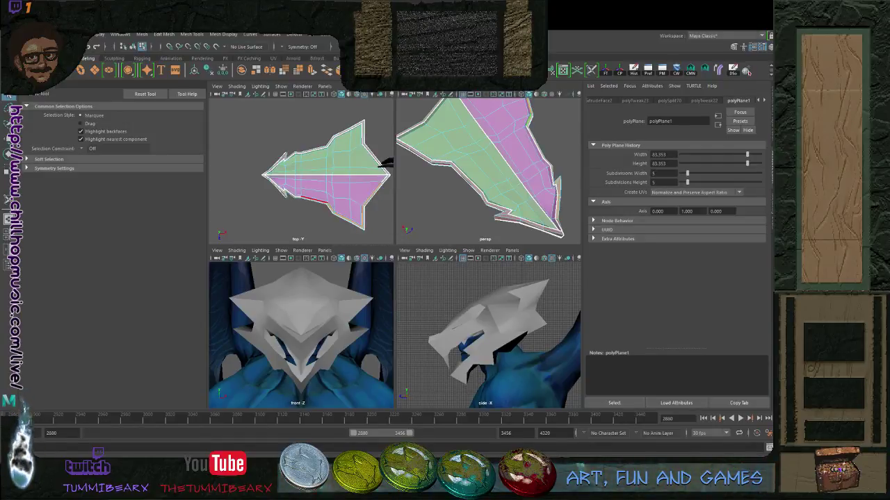
shift+click(312, 201)
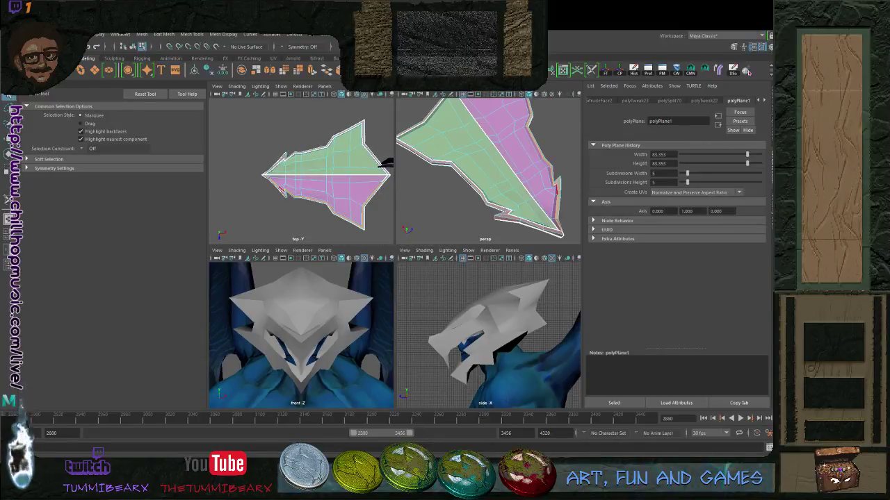
shift+click(535, 195)
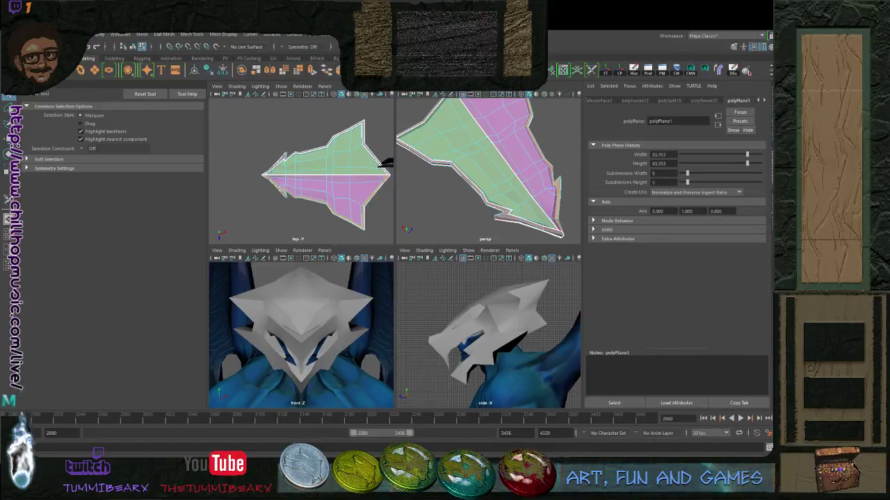
key(g)
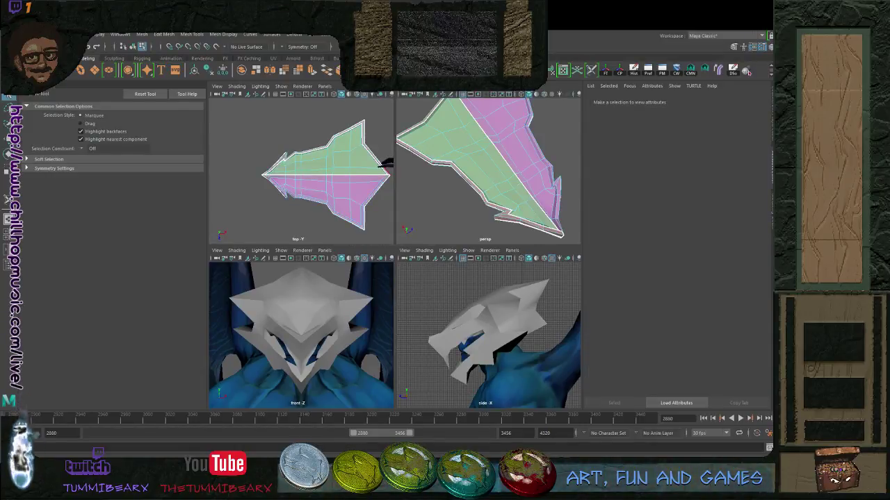
Select the rim edges around the green half of the mask and move and sew their UVs
click(553, 230)
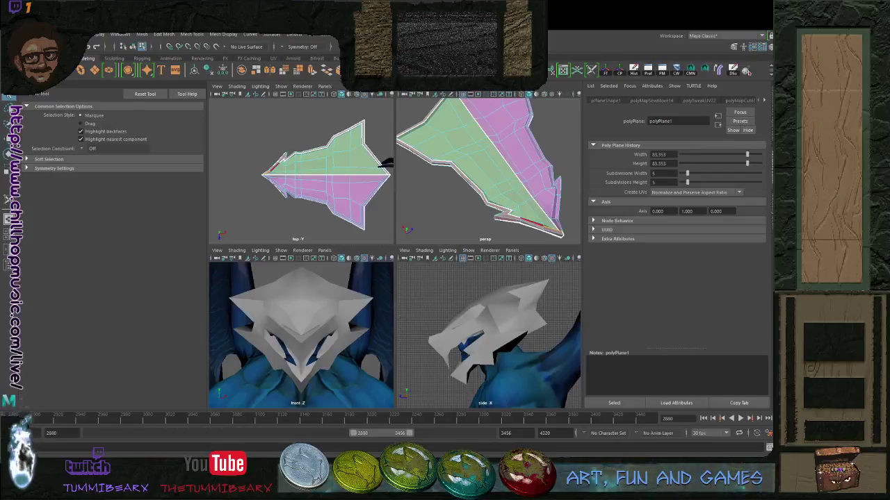
shift+click(533, 223)
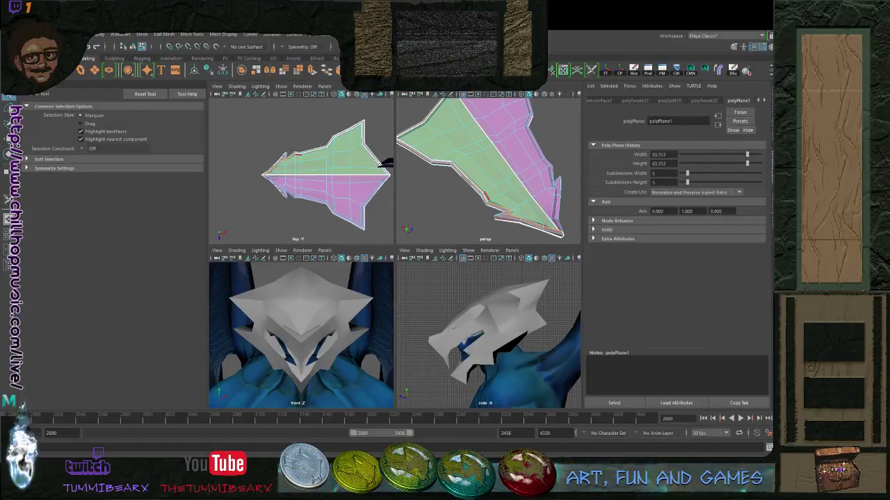
shift+click(468, 180)
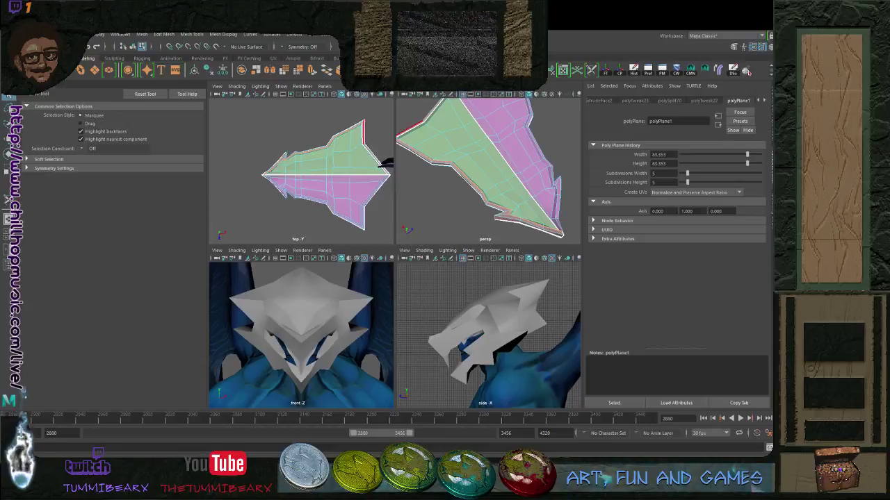
shift+click(428, 117)
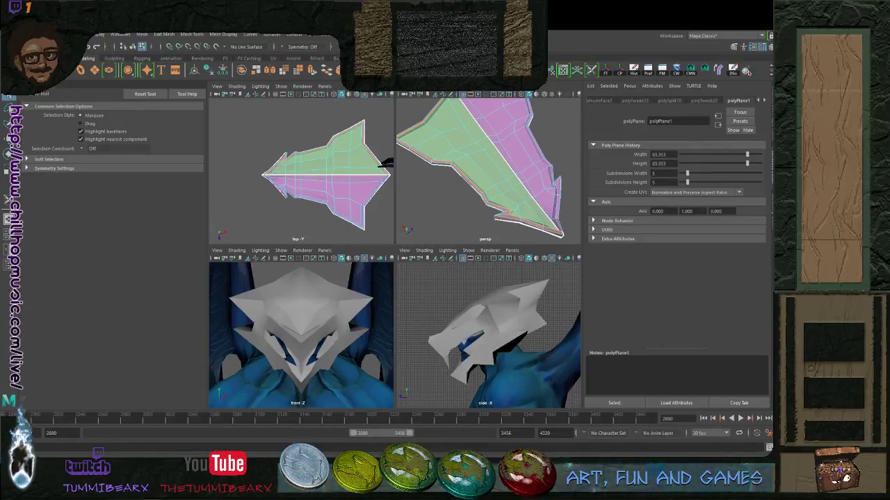
key(shift+s)
Select the UV shells of both the green and pink halves of the mask and unfold them
click(479, 155)
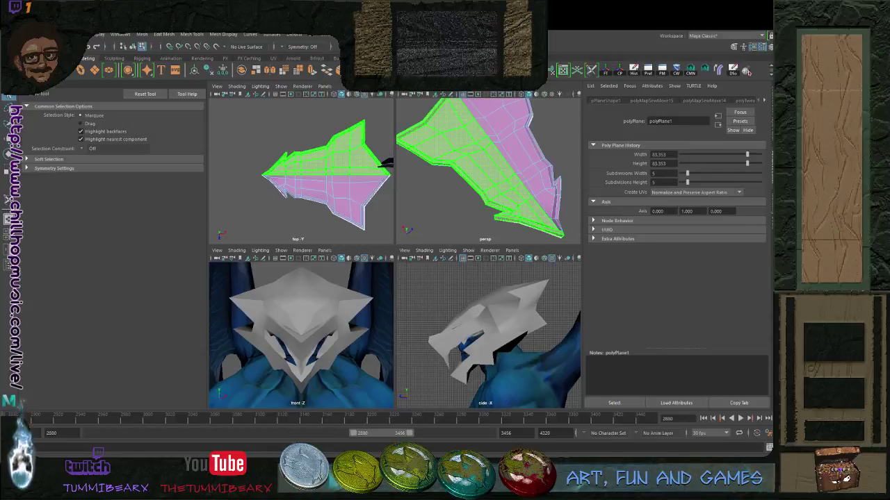
click(513, 155)
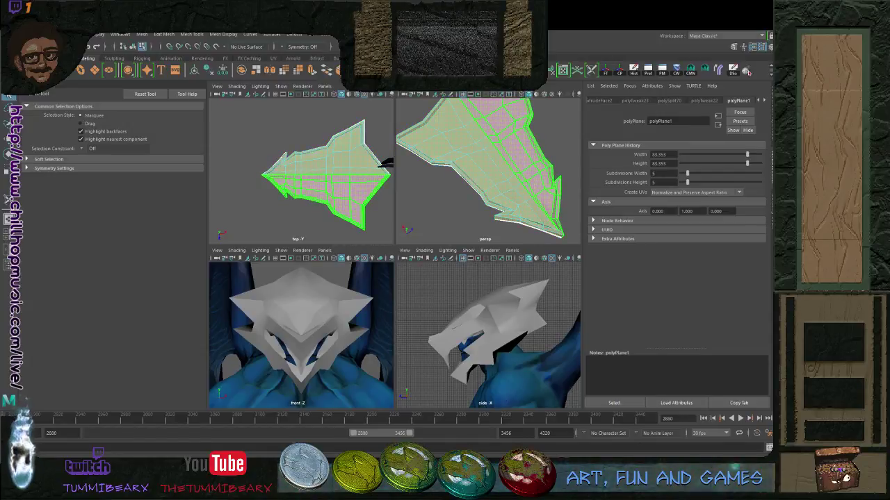
key(ctrl+u)
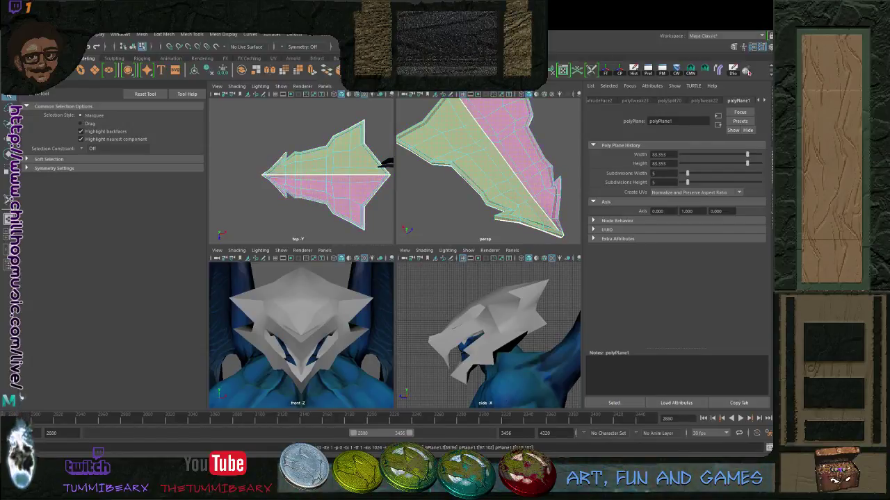
Move and sew the remaining UV edges by the small spikes near the pointed front tip, on the pink and green sides
key(w)
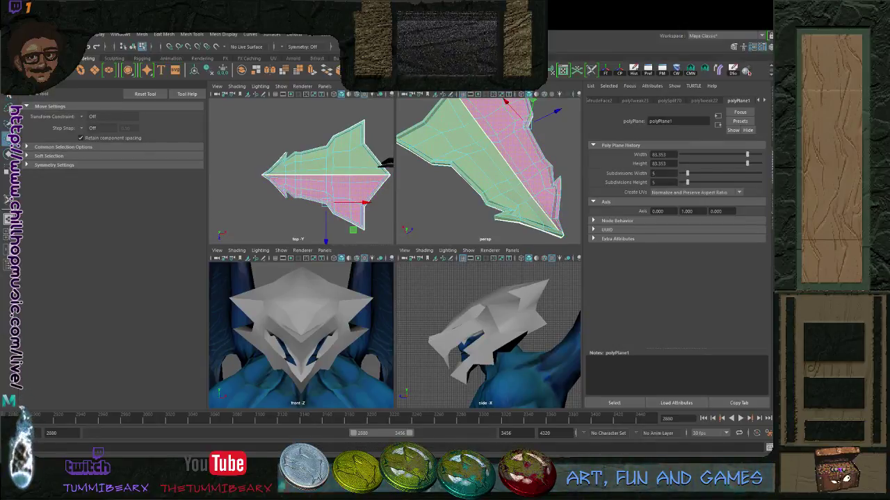
click(340, 157)
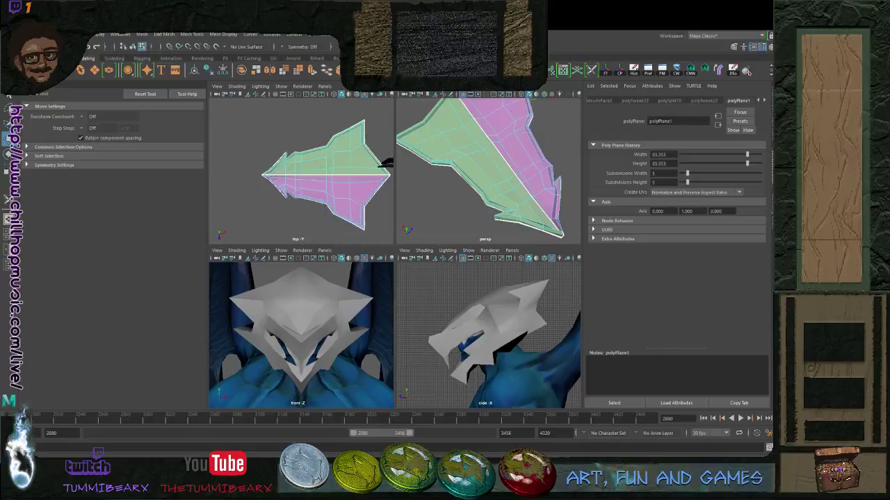
click(306, 129)
click(280, 190)
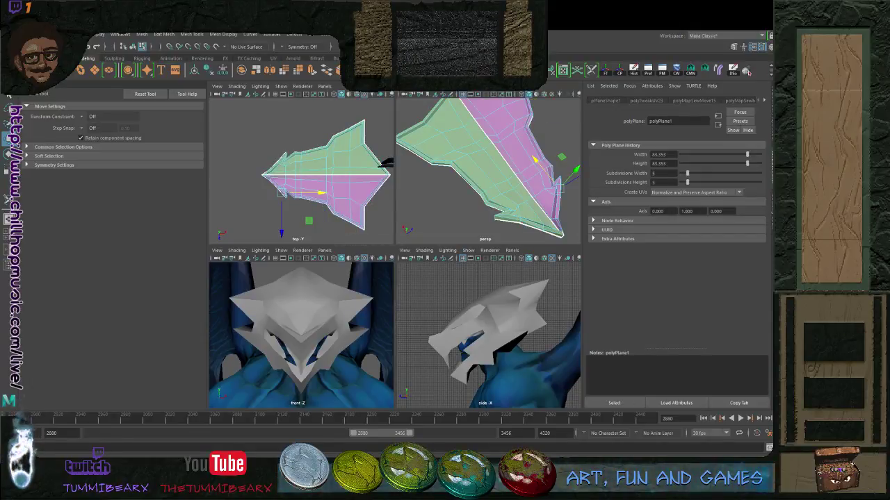
click(277, 188)
click(274, 186)
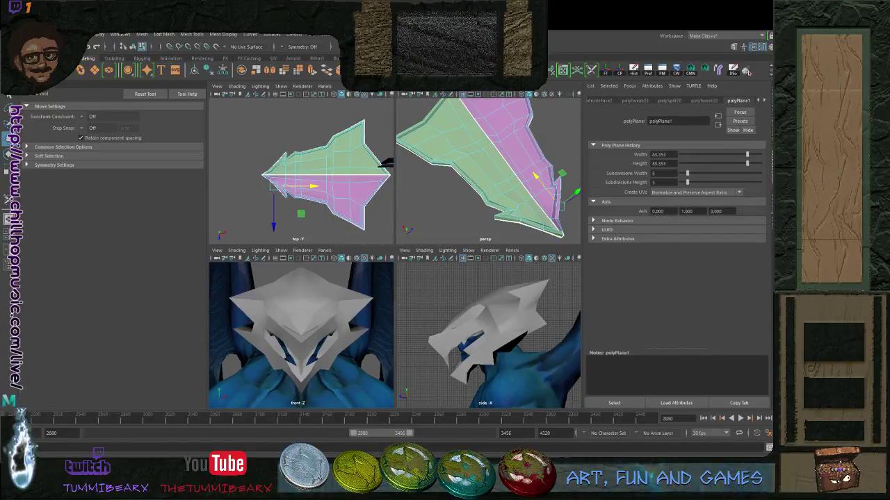
click(384, 163)
click(384, 164)
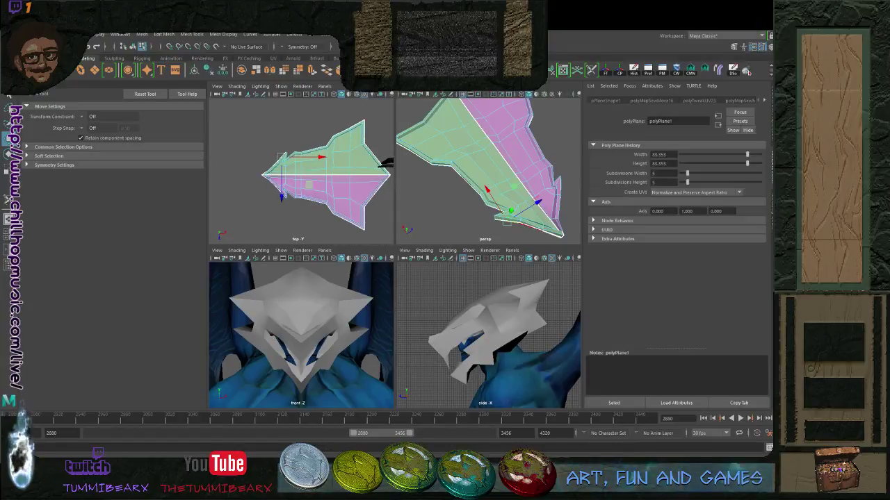
click(522, 216)
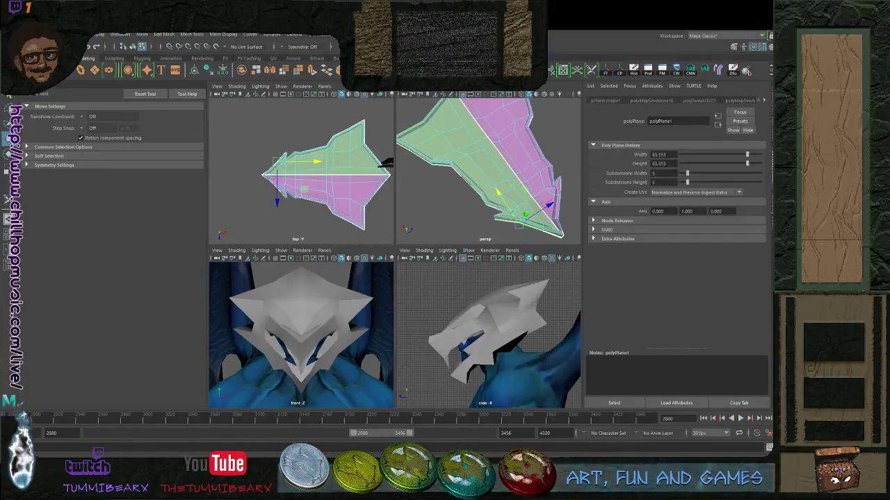
click(535, 221)
click(384, 163)
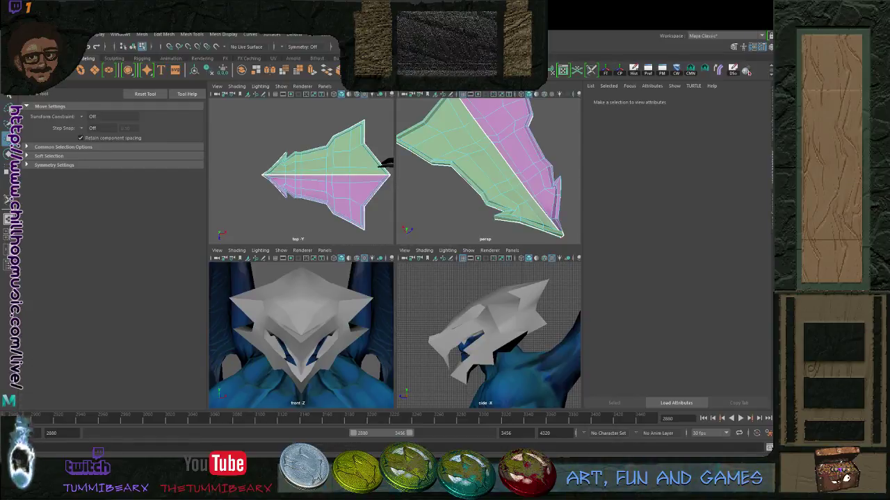
Select the centreline edges from the mask's front tip to its back, move and sew their UVs, and unfold the result
click(263, 175)
shift+click(285, 175)
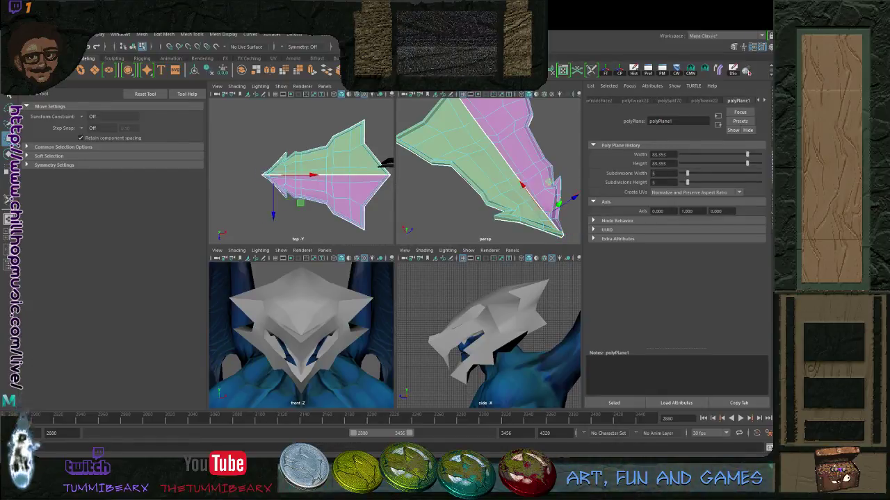
shift+click(295, 175)
shift+click(301, 175)
shift+click(326, 175)
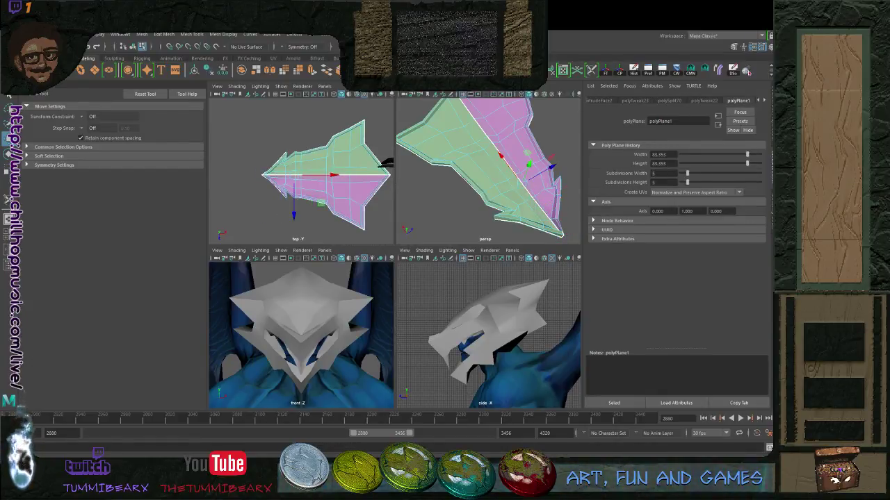
shift+click(330, 176)
shift+click(342, 175)
shift+click(367, 175)
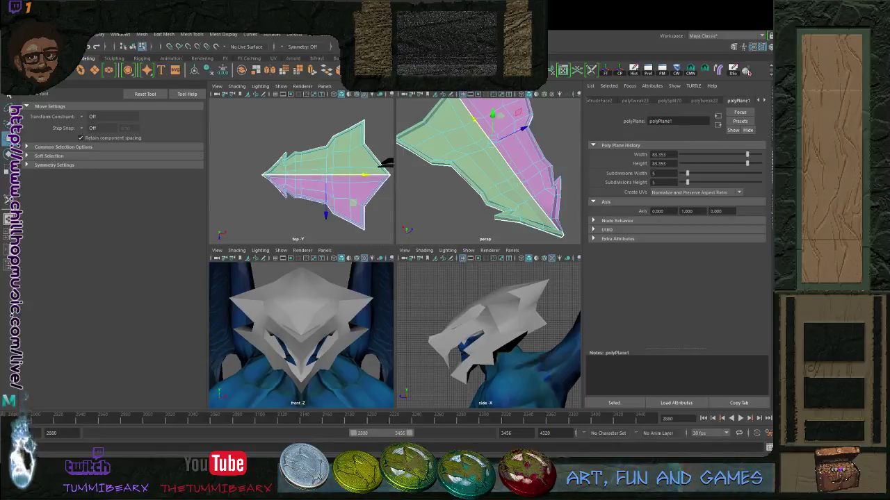
key(shift+s)
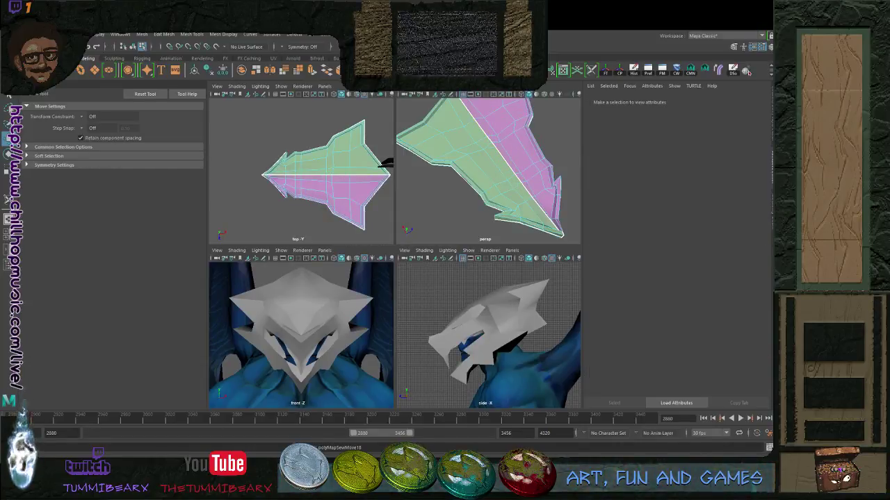
click(383, 164)
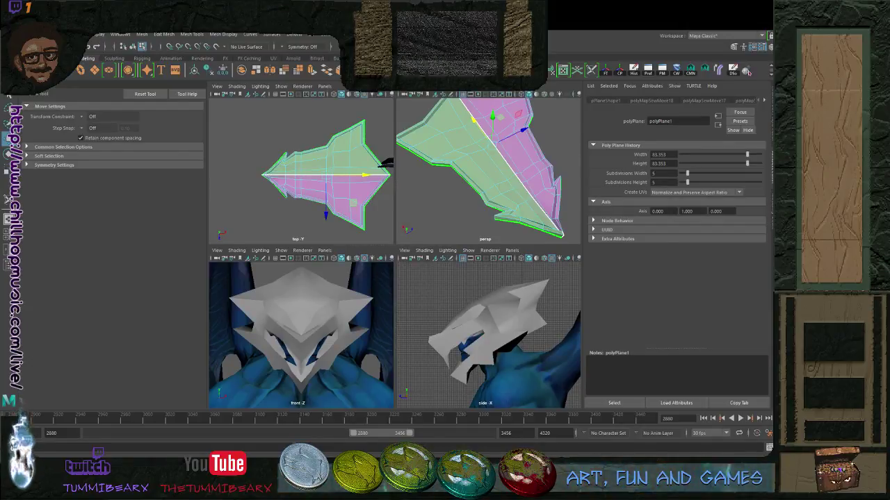
key(ctrl+u)
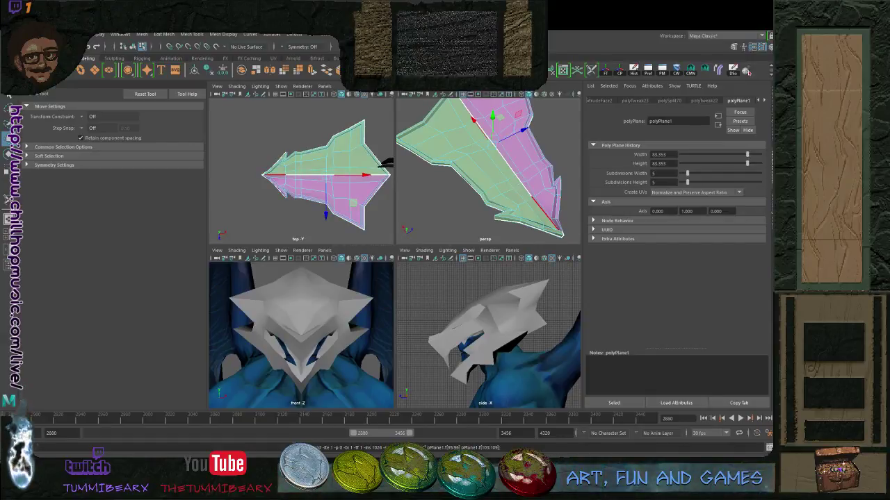
Select the centreline seam edges from the front tip to the back plus the back-end edges, and move and sew both halves' UVs
click(544, 213)
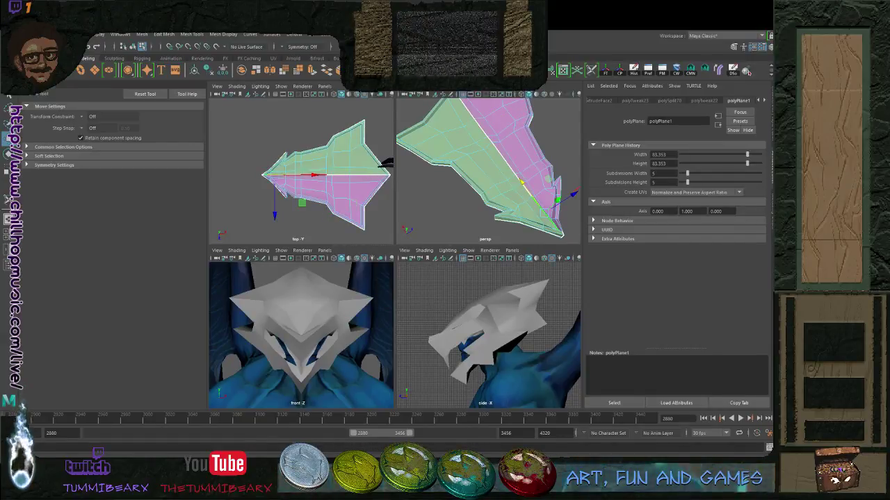
drag(522, 182, 523, 183)
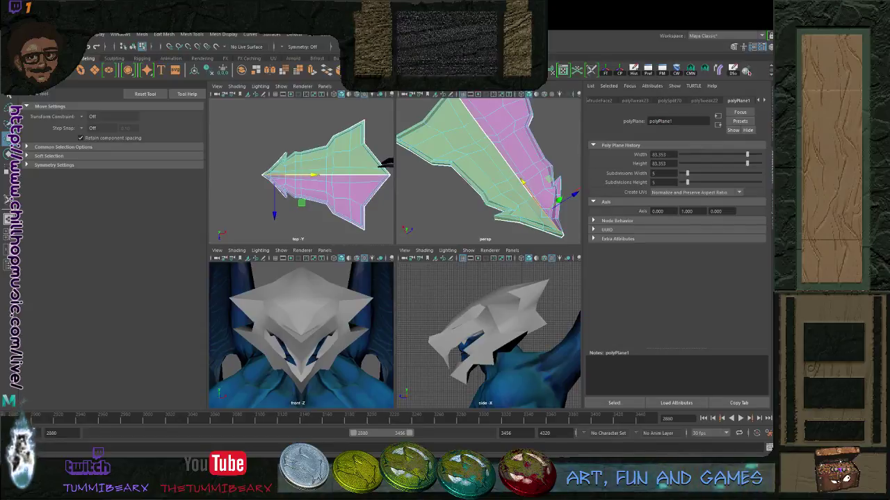
shift+click(544, 226)
shift+click(513, 221)
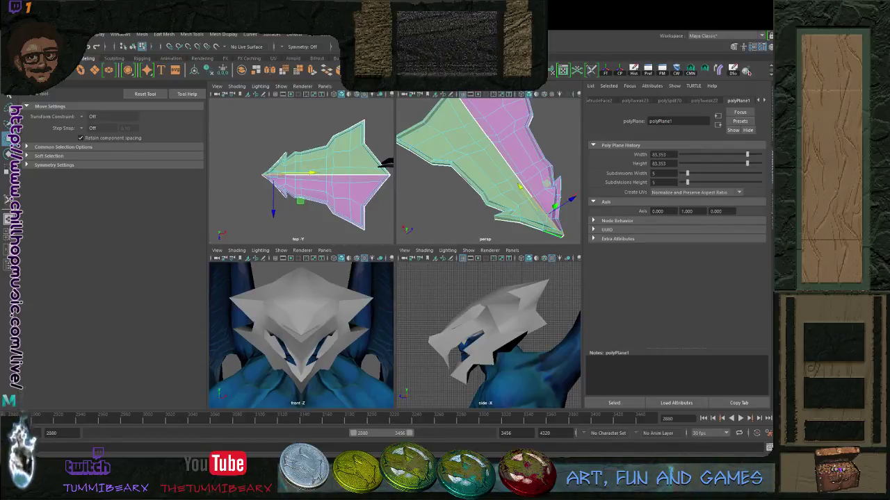
key(ctrl+z)
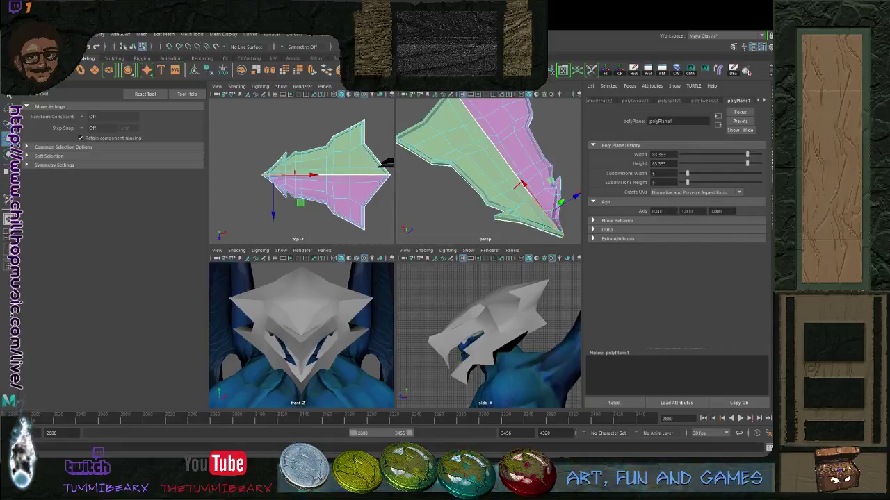
shift+click(527, 189)
shift+click(519, 180)
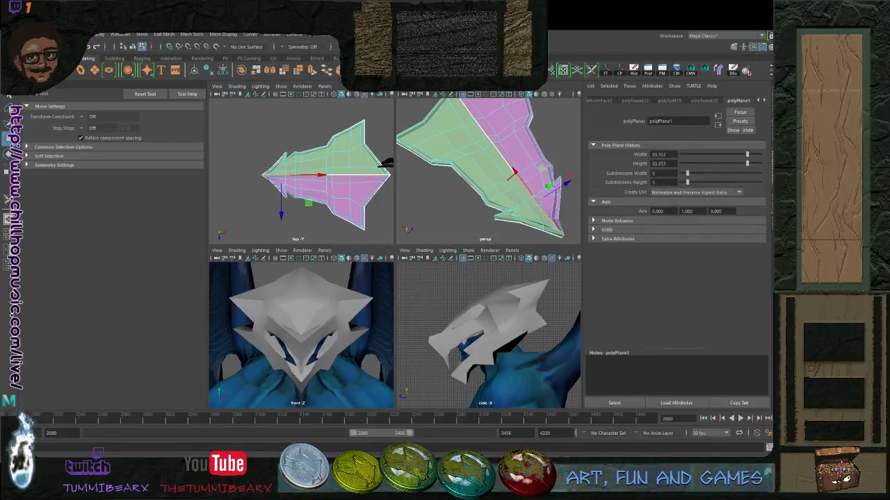
shift+click(504, 160)
shift+click(481, 128)
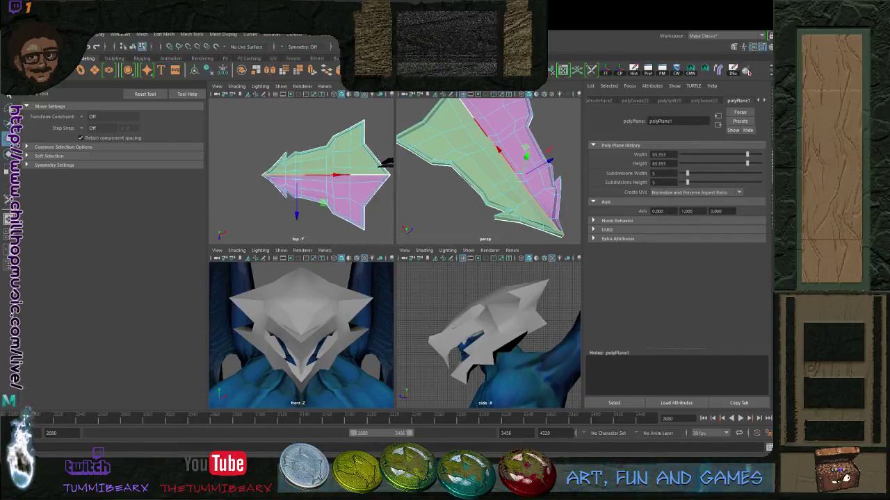
shift+click(471, 113)
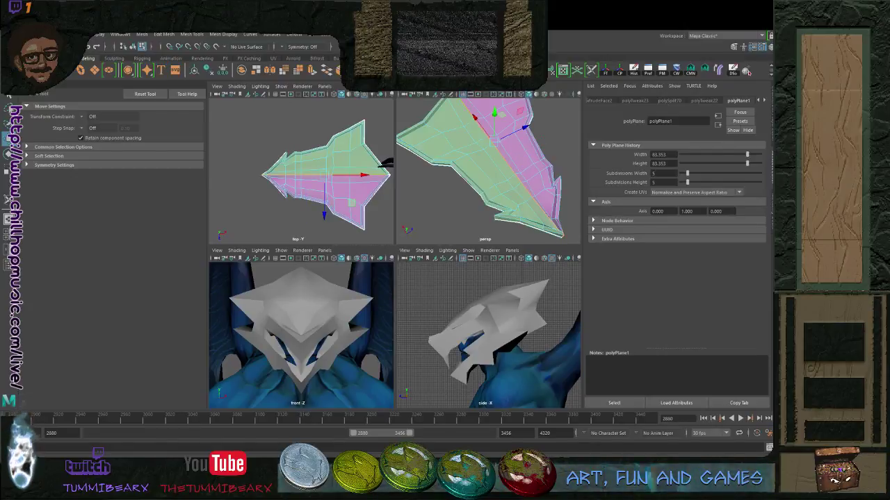
key(shift+s)
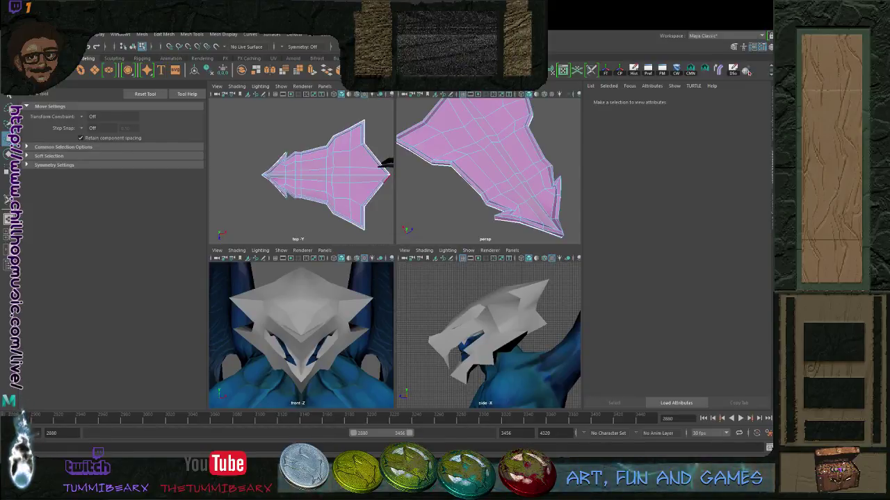
click(384, 164)
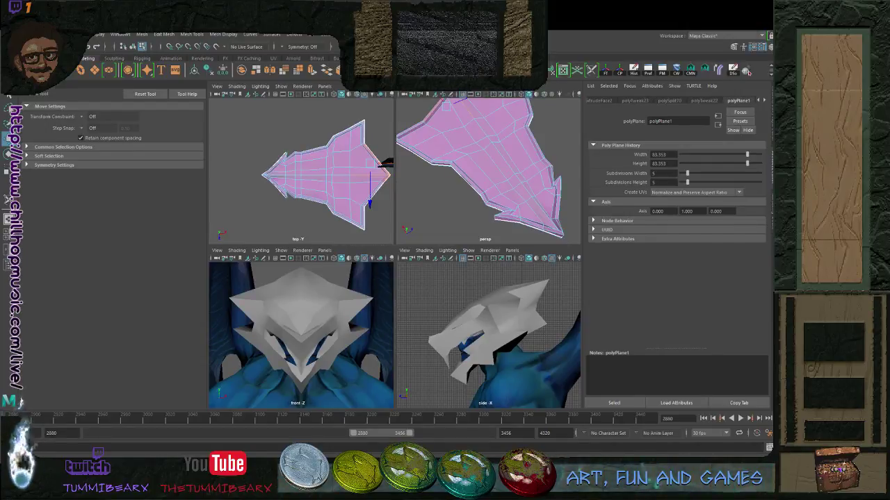
key(g)
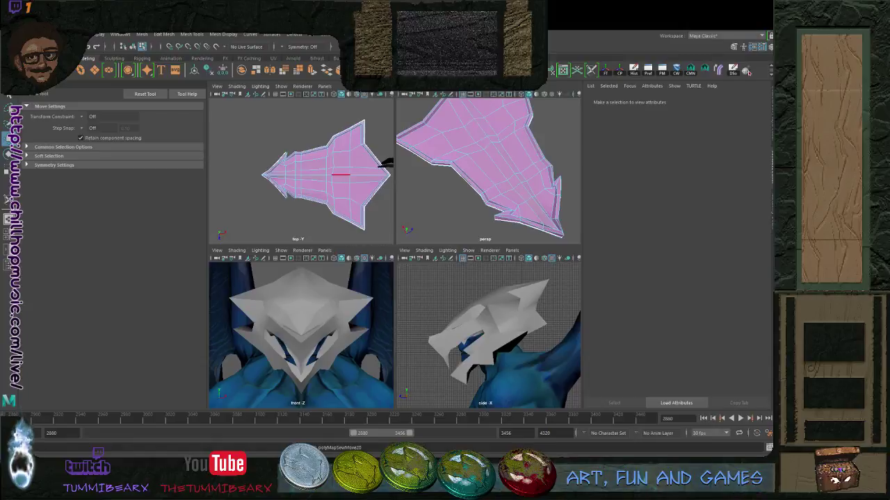
Select all of the mask's faces and unfold the joined UV shell
key(F8)
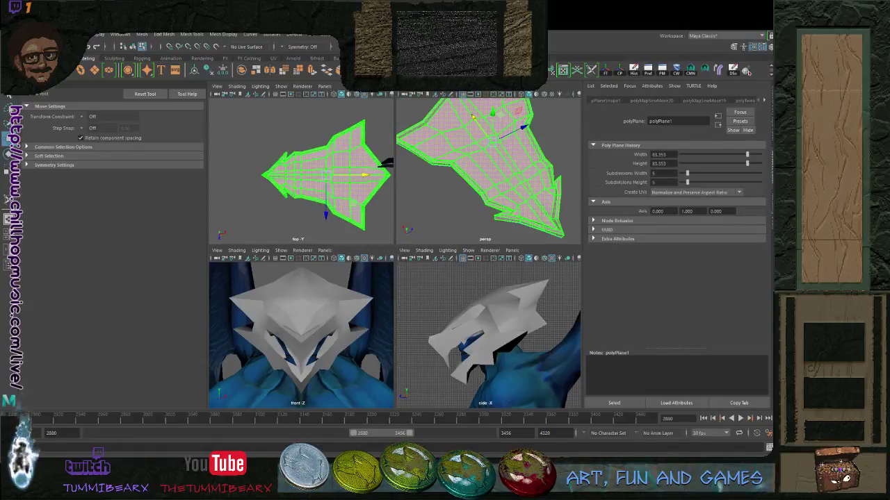
key(q)
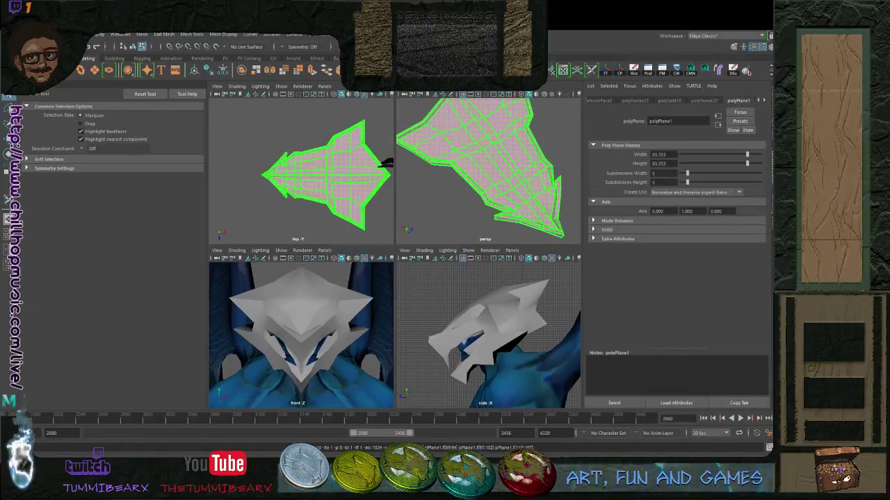
key(F10)
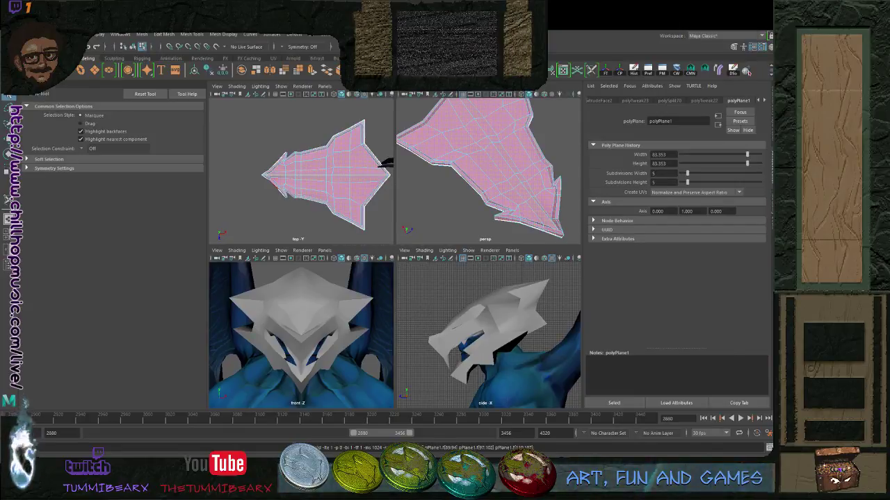
key(F8)
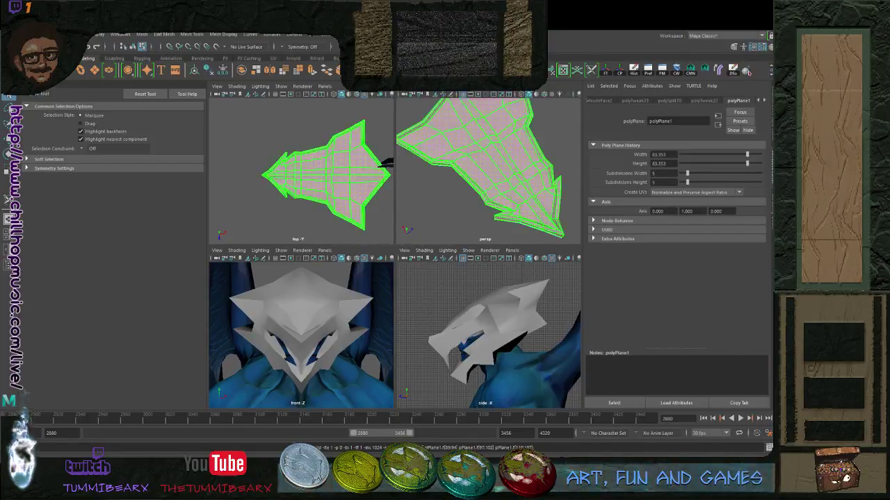
key(F10)
mouse_move(480, 170)
alt+mouse_down()
mouse_move(489, 143)
mouse_move(502, 161)
mouse_move(521, 150)
mouse_move(495, 165)
alt+mouse_up()
key(4)
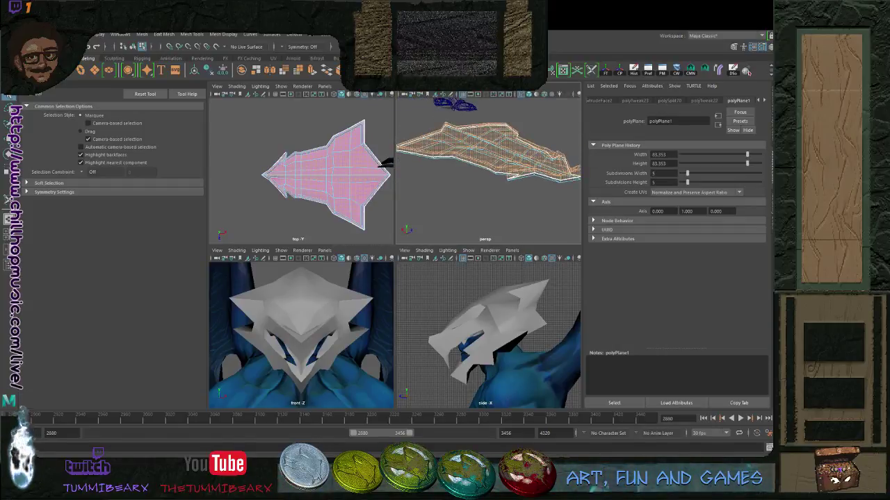
key(F10)
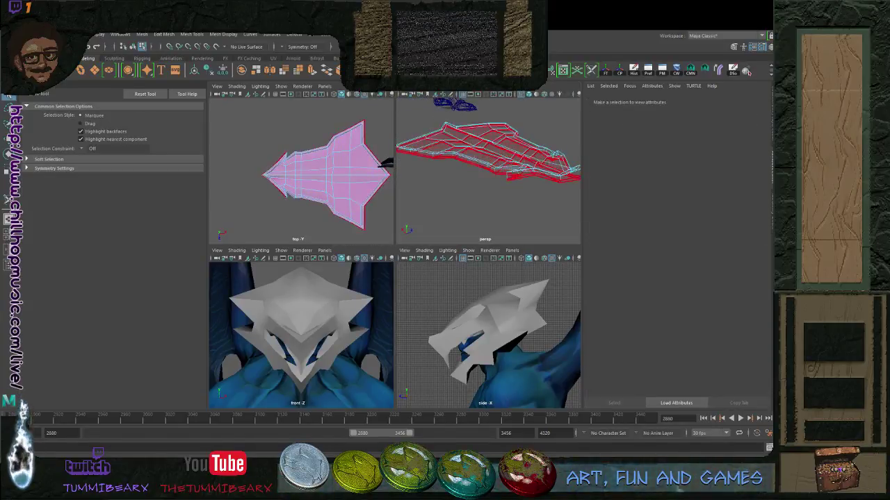
key(F8)
key(r)
key(F11)
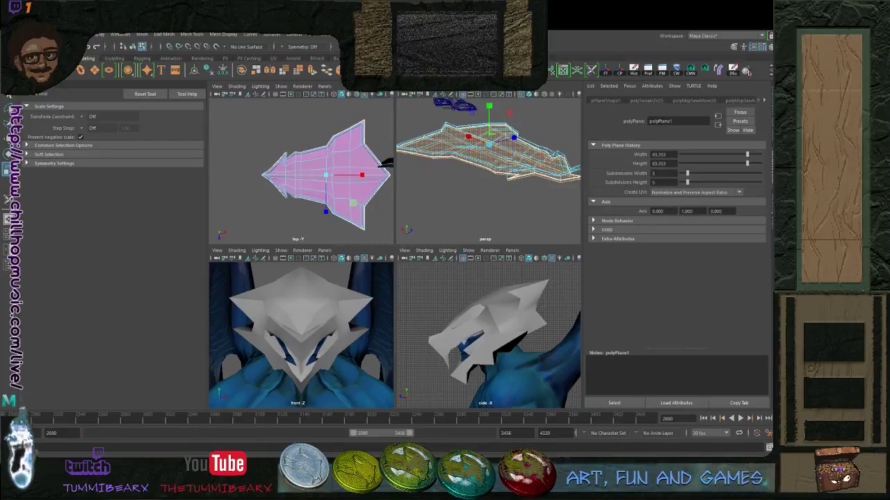
Lay out the mask's UVs and display the checker pattern on the mesh
key(F8)
key(q)
key(F10)
key(F8)
key(F11)
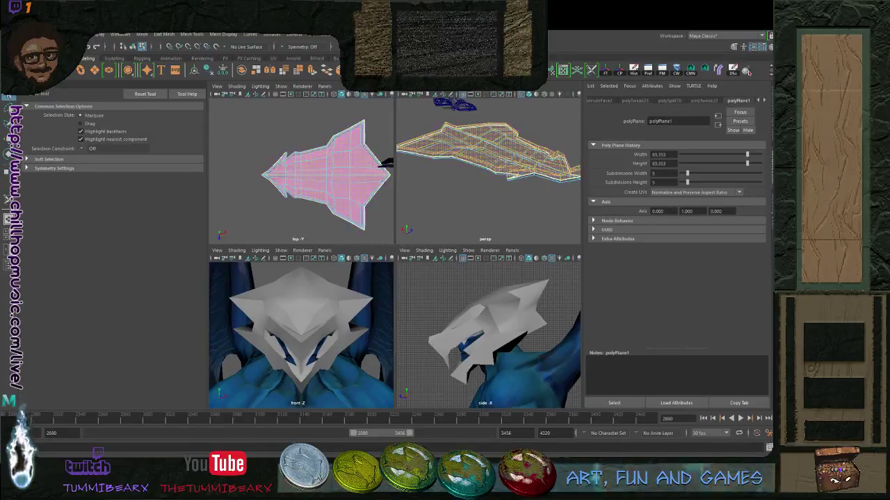
key(F8)
key(F11)
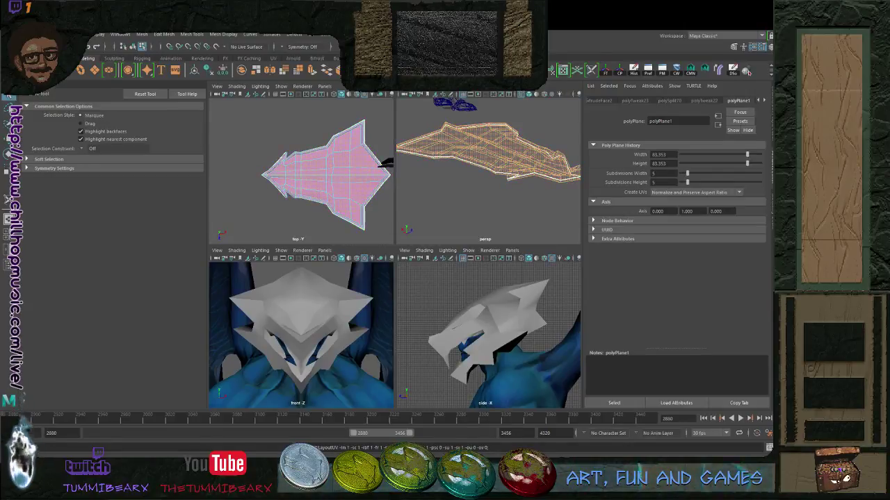
key(F10)
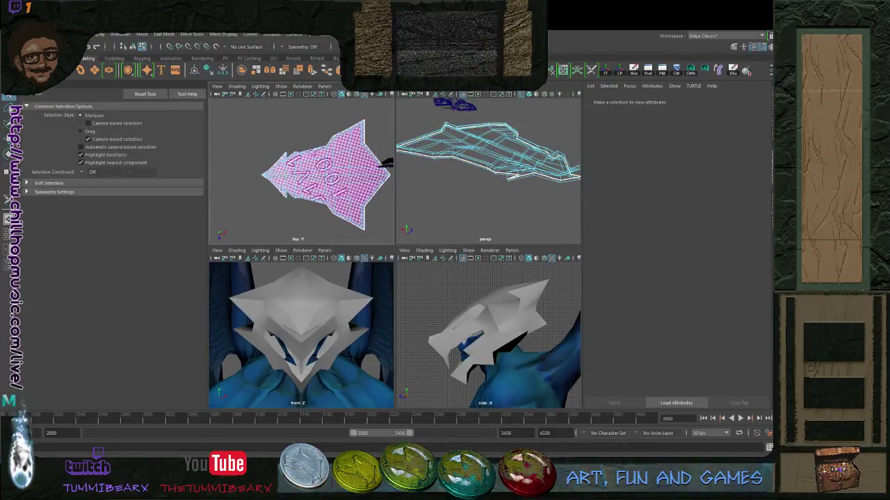
Select the whole mask in object mode and examine the checker pattern on its top and underside
alt+drag(522, 146, 487, 181)
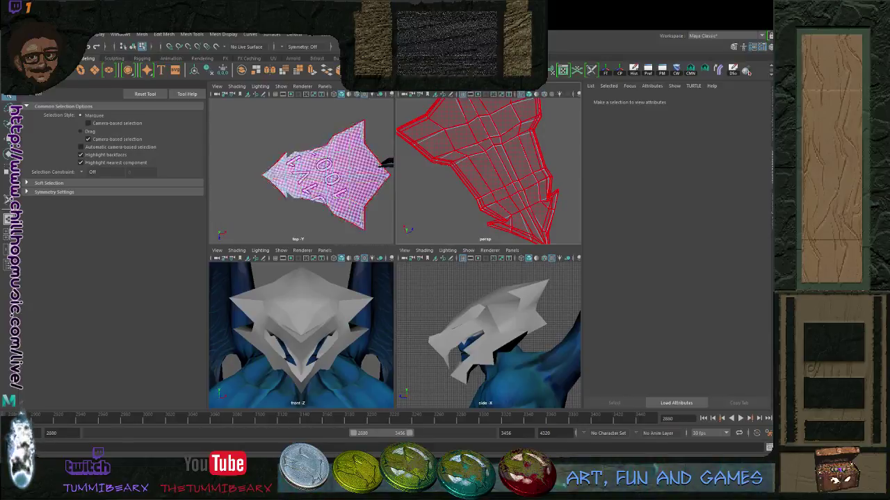
key(F8)
mouse_move(494, 170)
alt+mouse_down()
mouse_move(472, 173)
mouse_move(467, 129)
mouse_move(448, 173)
mouse_move(502, 167)
alt+mouse_up()
scroll(488, 171, down, 5)
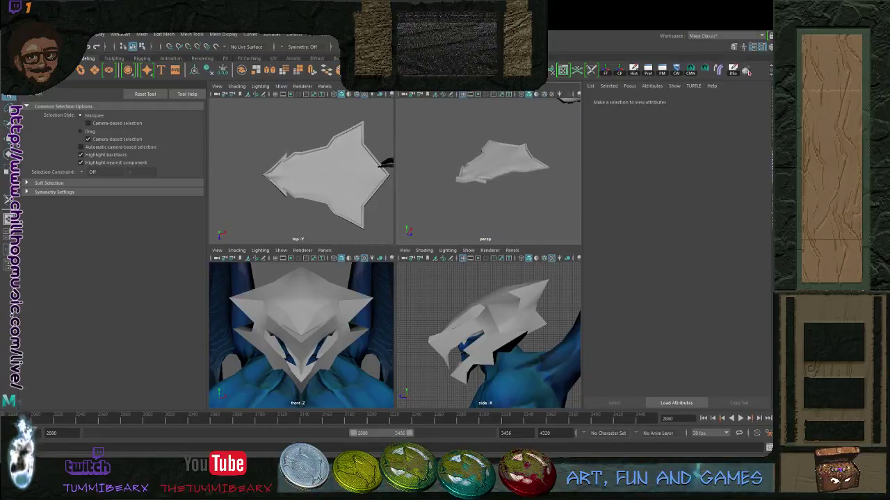
click(497, 162)
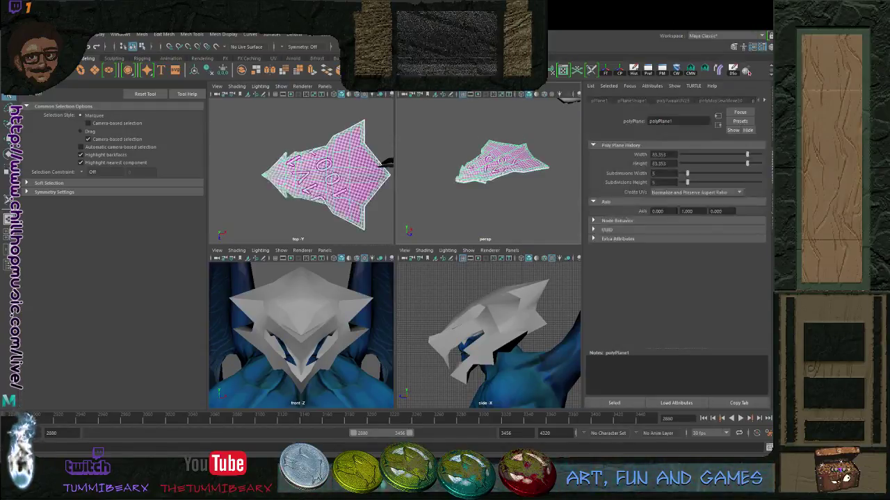
scroll(497, 162, up, 2)
alt+drag(498, 163, 497, 216)
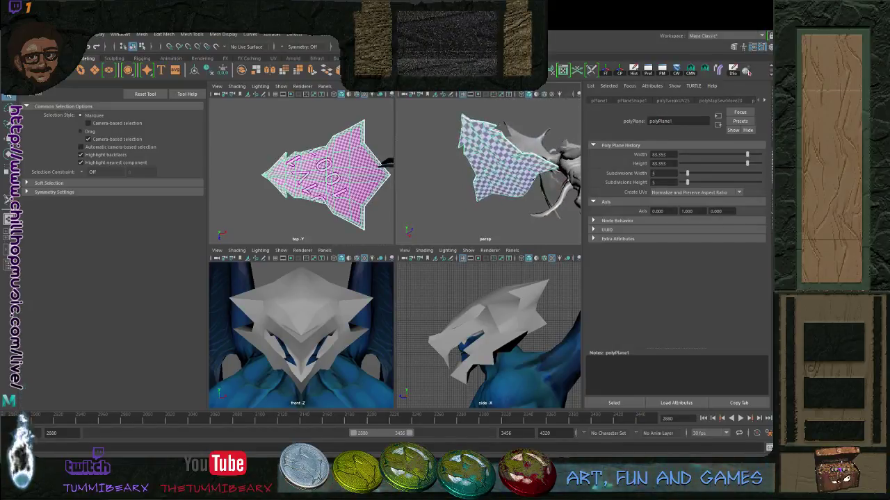
alt+drag(497, 150, 532, 156)
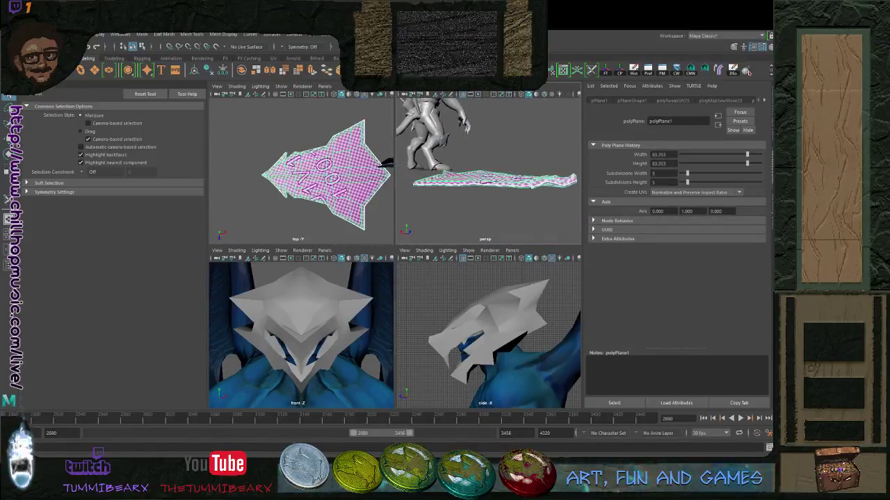
Move the mask's selected top faces straight up in Y to thicken the side walls around the rim
key(F12)
key(w)
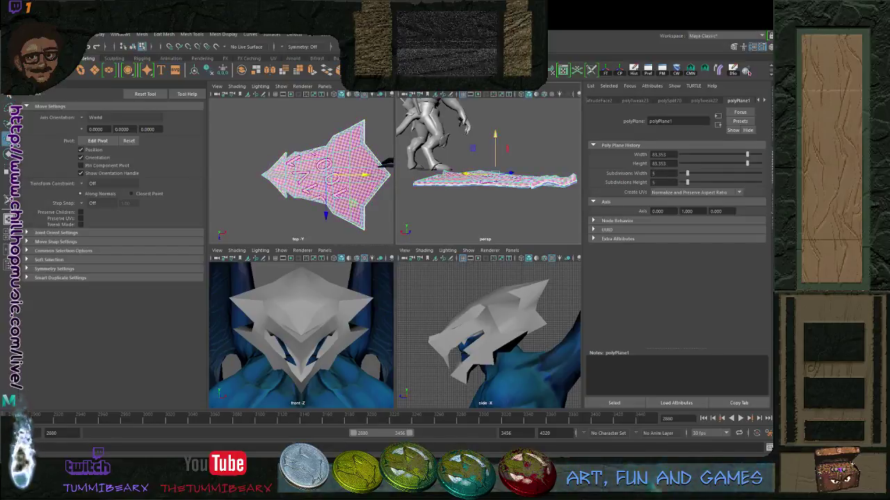
drag(495, 137, 495, 127)
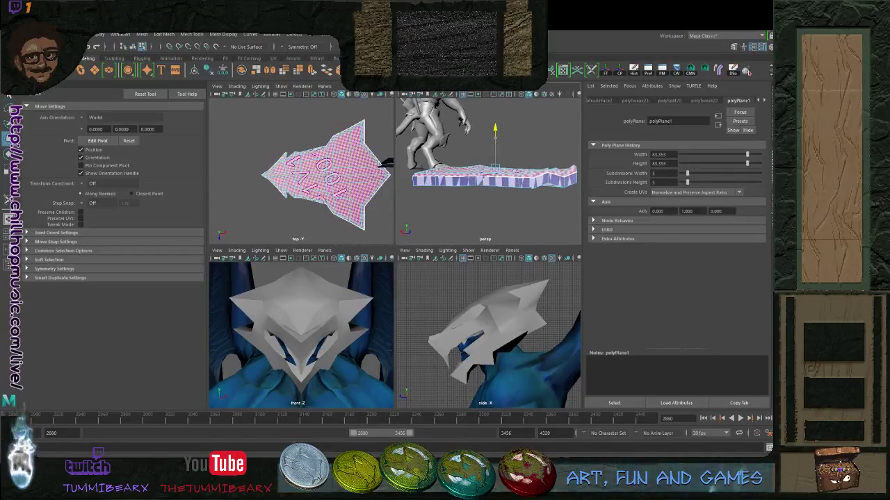
key(q)
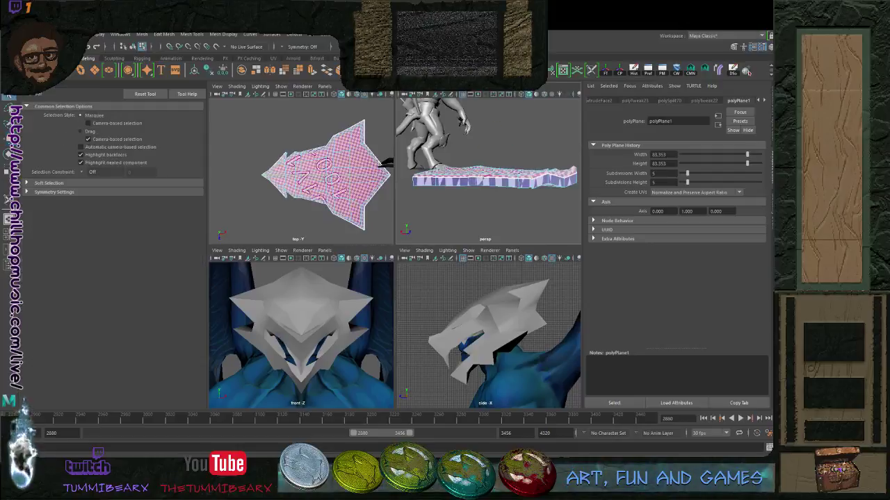
Reselect the whole mask in object mode and add a Bend deformer to it
alt+drag(488, 157, 528, 162)
key(F8)
click(488, 212)
click(488, 187)
scroll(511, 177, up, 4)
scroll(521, 164, down, 4)
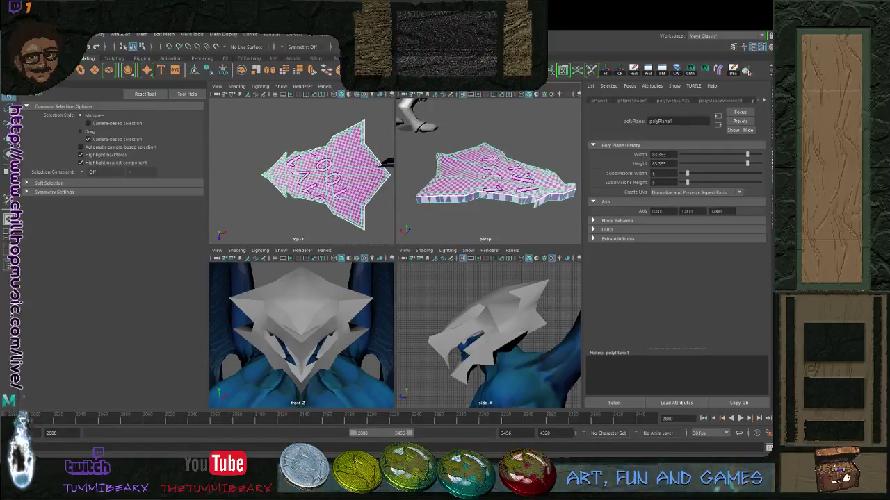
click(718, 70)
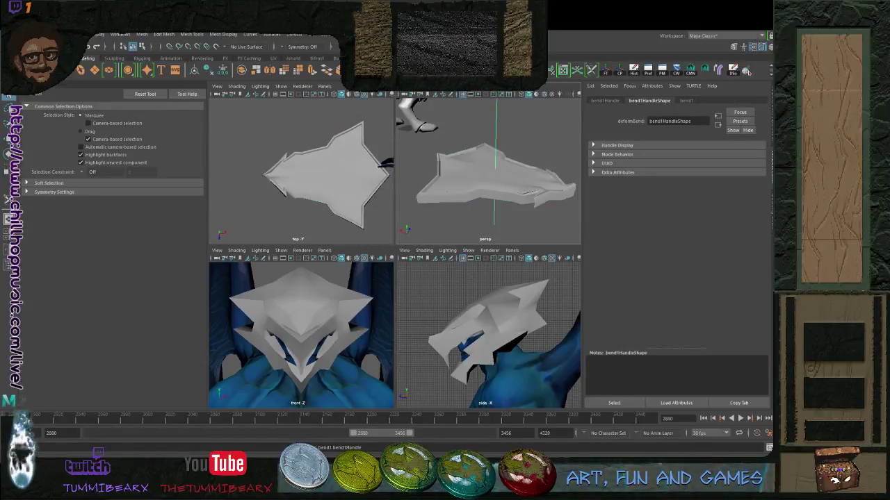
Raise the bend deformer's curvature to about 85.6
alt+drag(511, 173, 480, 179)
click(686, 101)
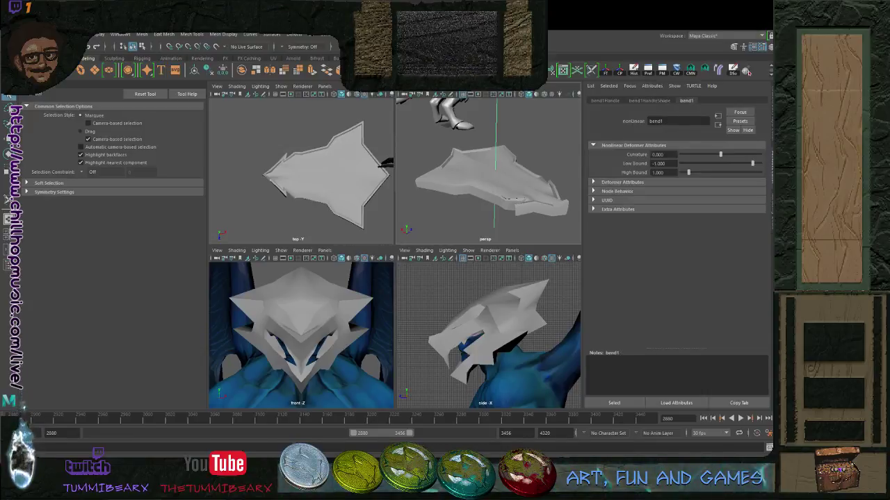
drag(721, 155, 740, 154)
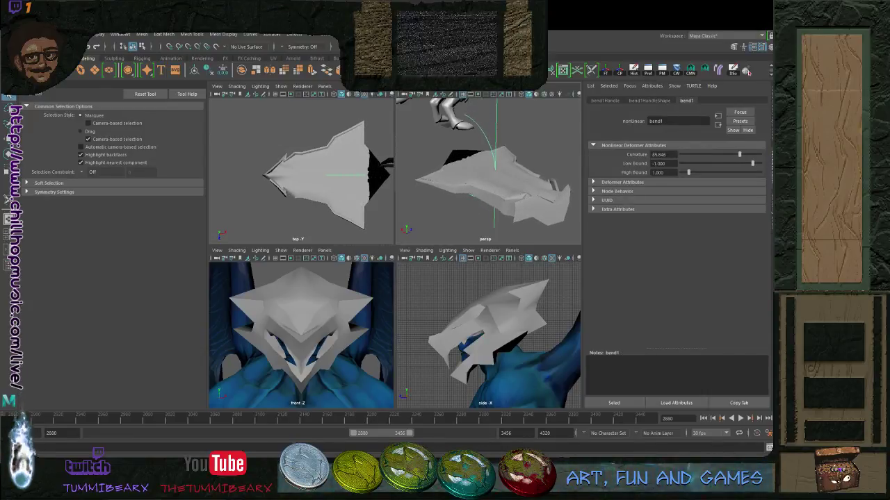
Rotate the bend deformer's handle with relative 45-degree step snapping so the mask bends across its width
key(e)
mouse_move(516, 162)
mouse_down()
mouse_move(494, 141)
mouse_move(476, 141)
mouse_move(519, 111)
mouse_move(492, 150)
mouse_move(521, 150)
mouse_up()
key(e)
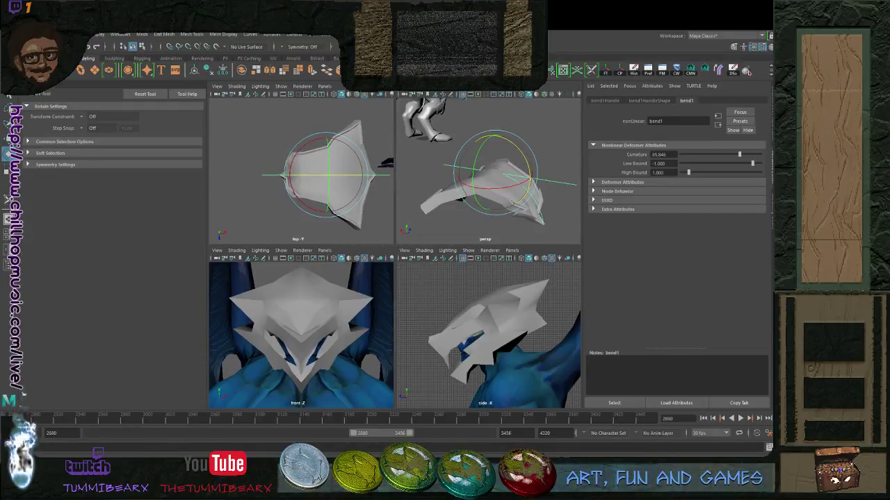
key(e)
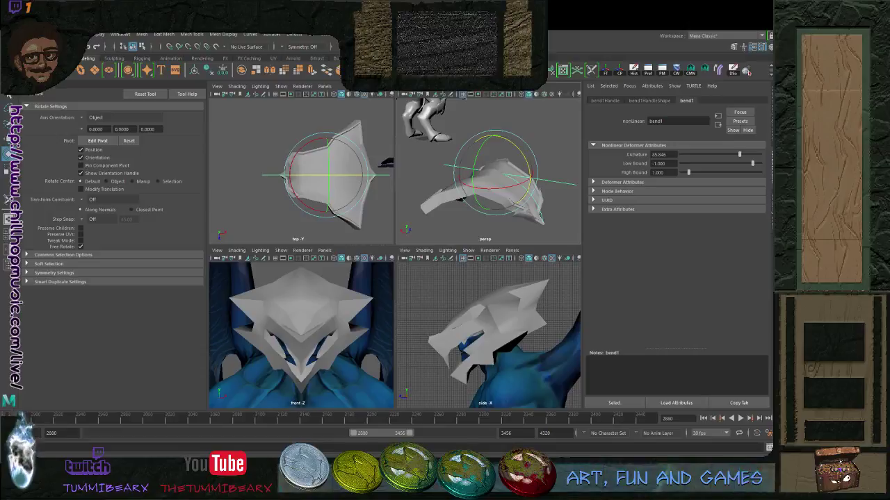
key(j)
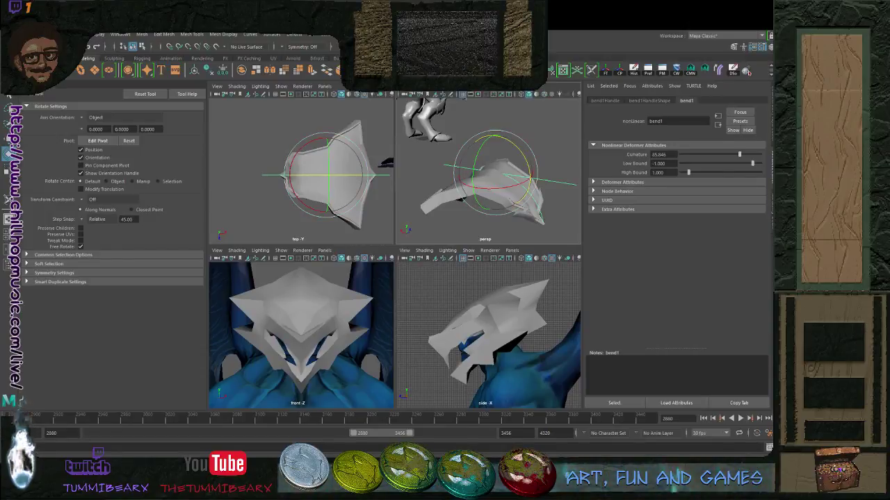
alt+drag(518, 170, 441, 175)
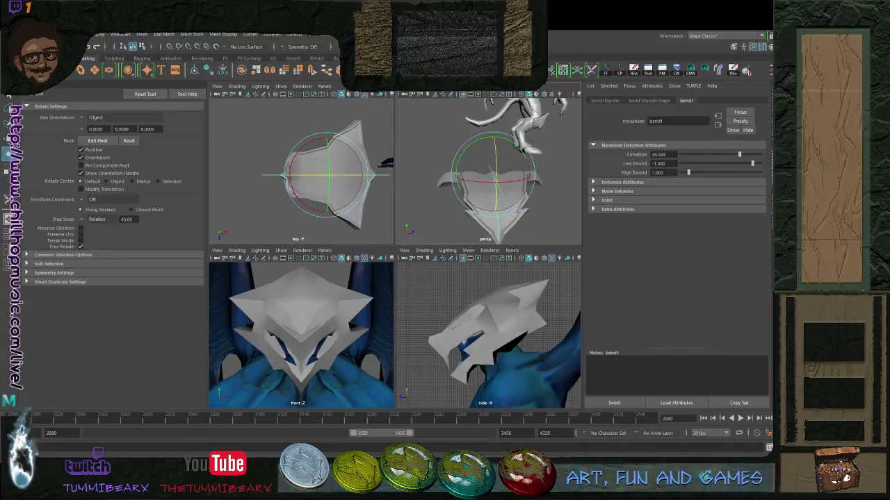
alt+drag(472, 172, 469, 150)
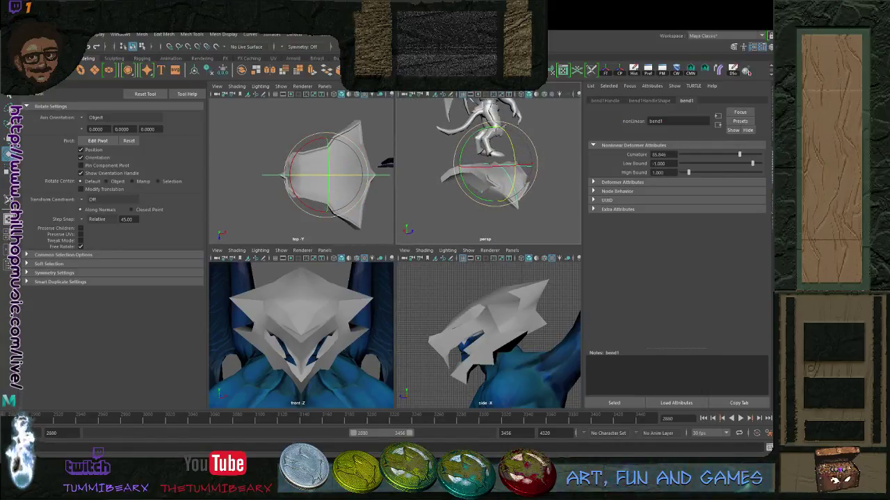
key(e)
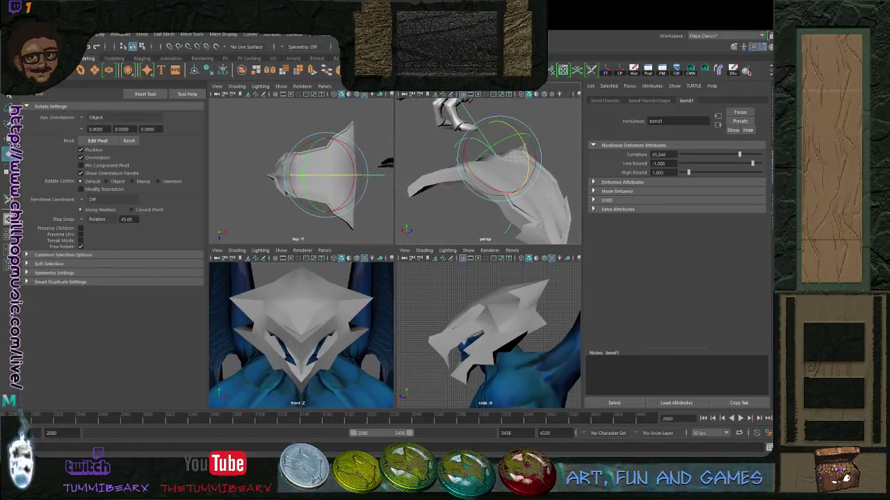
mouse_move(488, 167)
alt+mouse_down()
mouse_move(491, 192)
mouse_move(482, 132)
mouse_move(485, 150)
mouse_move(560, 176)
alt+mouse_up()
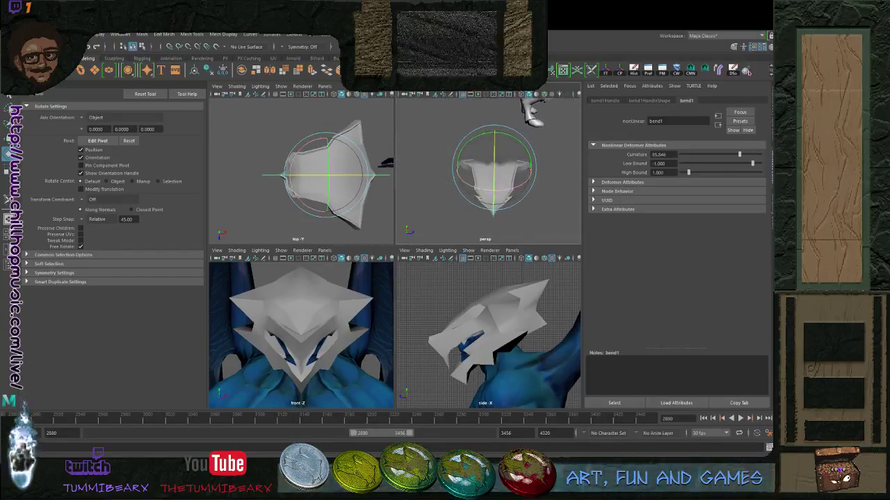
mouse_move(500, 192)
mouse_down()
mouse_move(532, 172)
mouse_move(450, 150)
mouse_move(467, 144)
mouse_move(523, 188)
mouse_up()
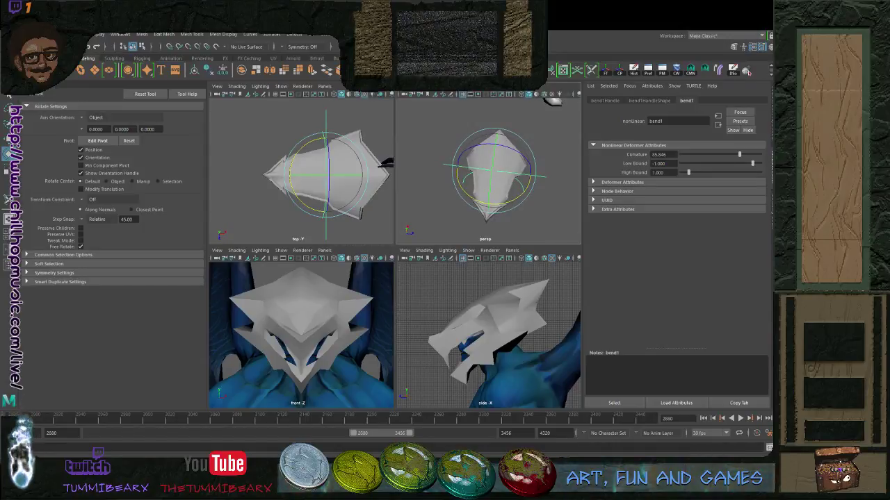
Raise the bend's curvature to about 100.6 and delete the mask's construction history to bake in the bend
drag(739, 154, 743, 154)
key(q)
alt+drag(523, 186, 464, 150)
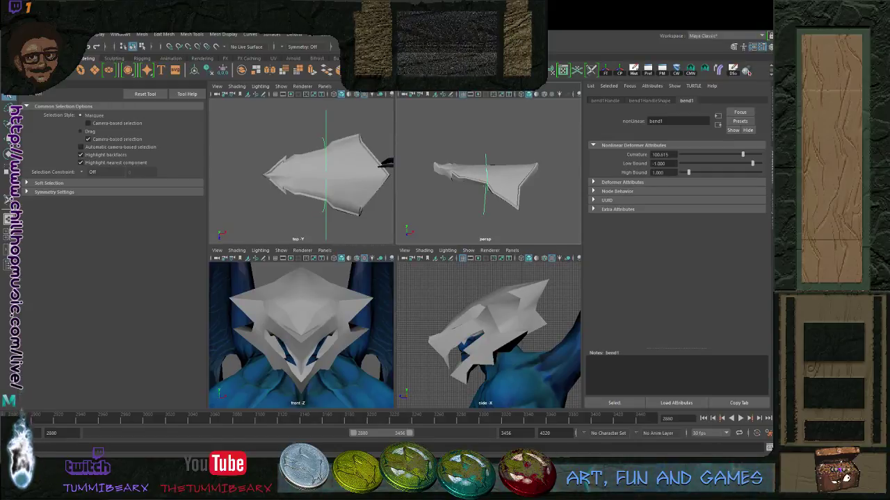
key(alt+shift+d)
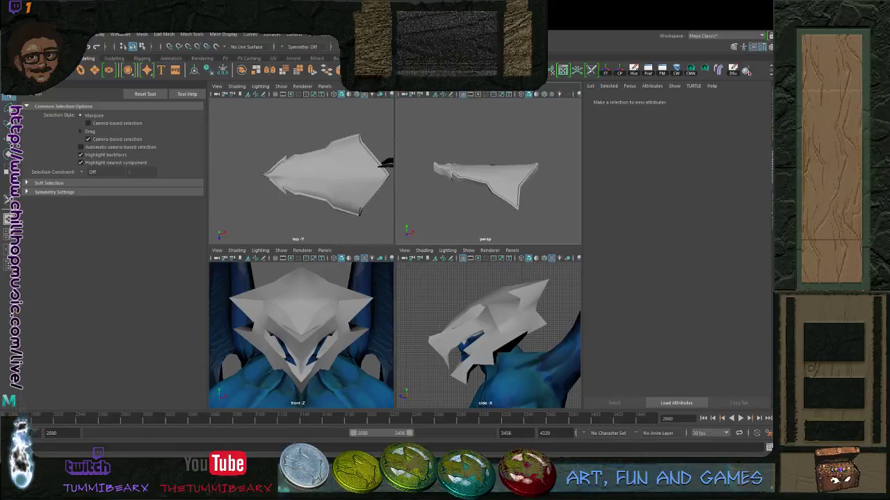
click(495, 178)
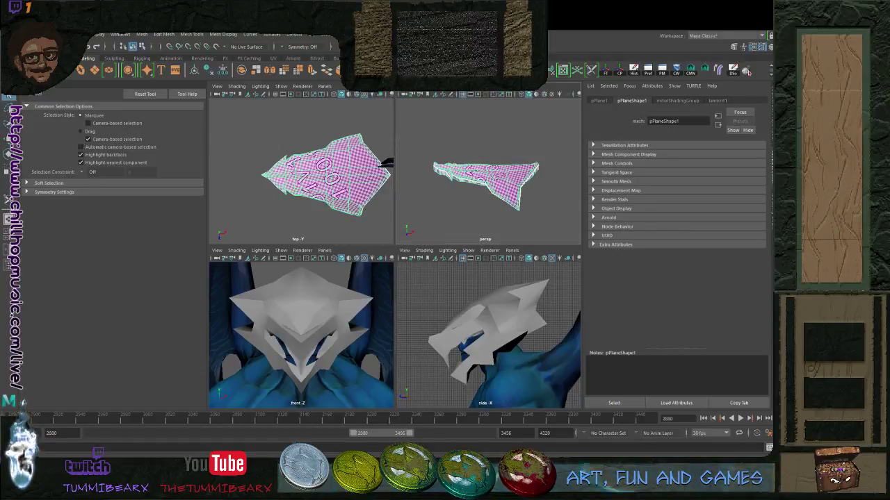
click(479, 136)
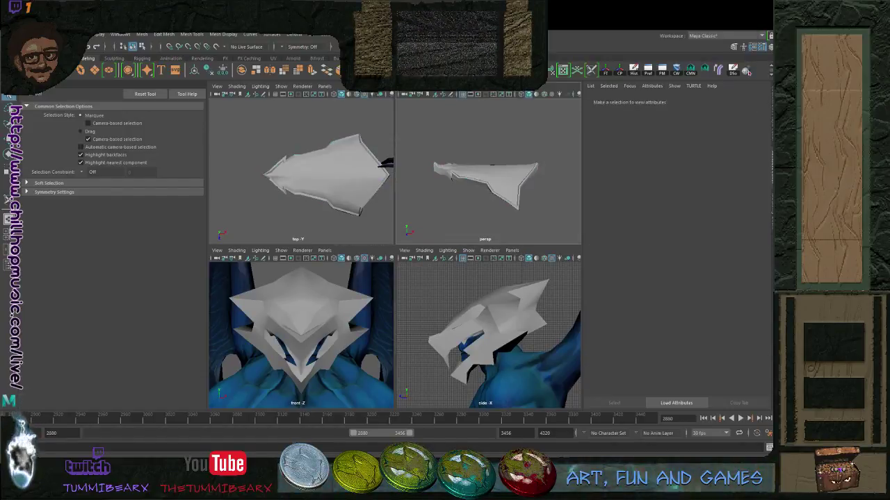
alt+drag(479, 135, 521, 148)
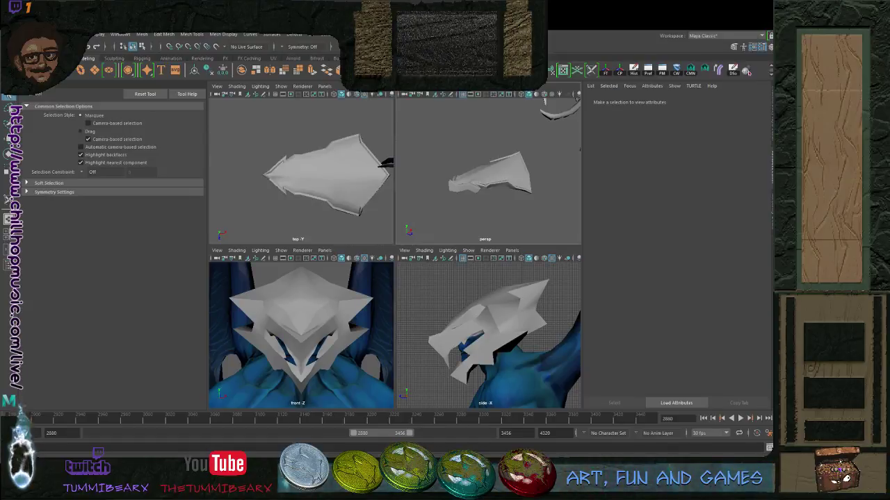
Select the whole mask and center its pivot
click(498, 174)
key(w)
alt+middle_drag(492, 170, 457, 170)
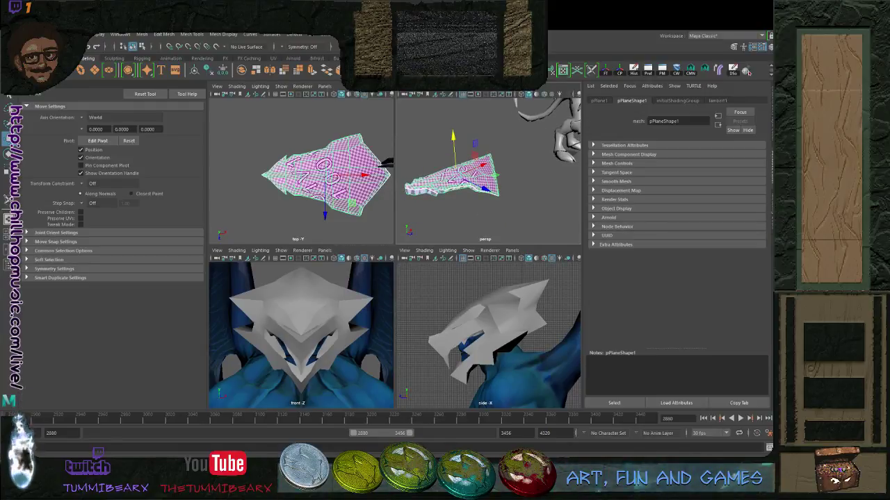
scroll(458, 170, down, 8)
key(d)
drag(467, 170, 579, 141)
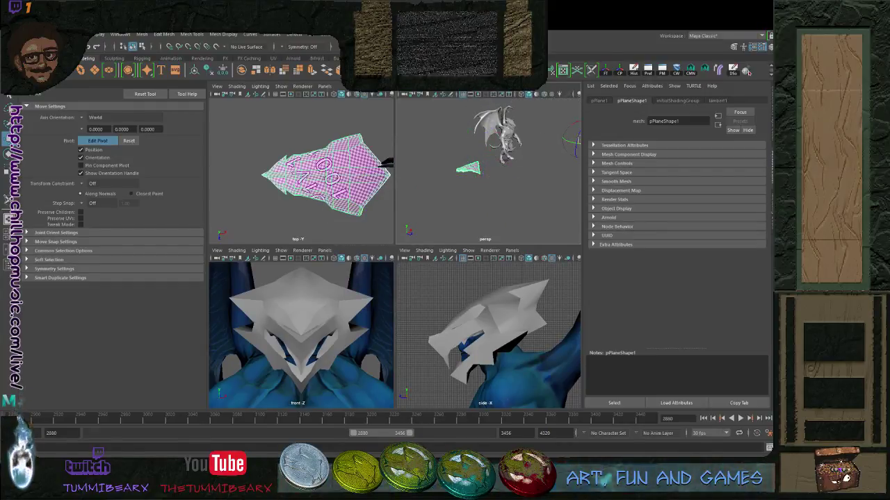
key(Insert)
click(619, 70)
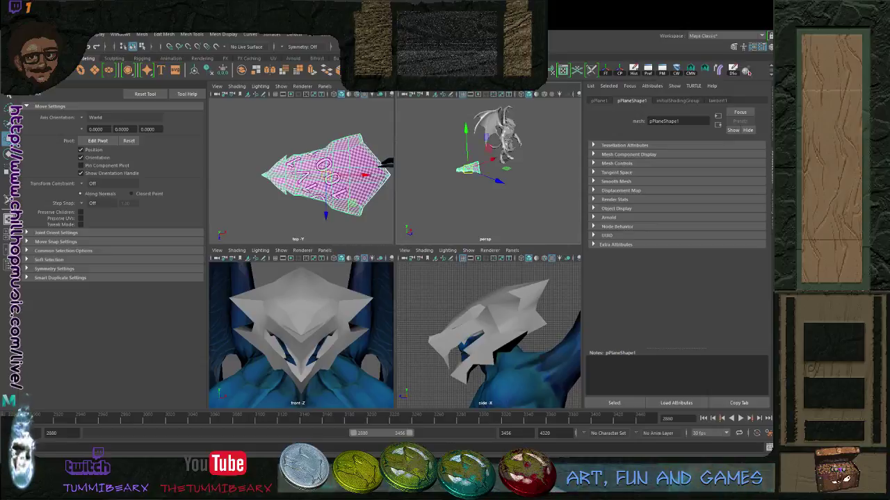
Add another Bend deformer to the selected mask
scroll(480, 170, up, 6)
alt+middle_drag(445, 168, 499, 164)
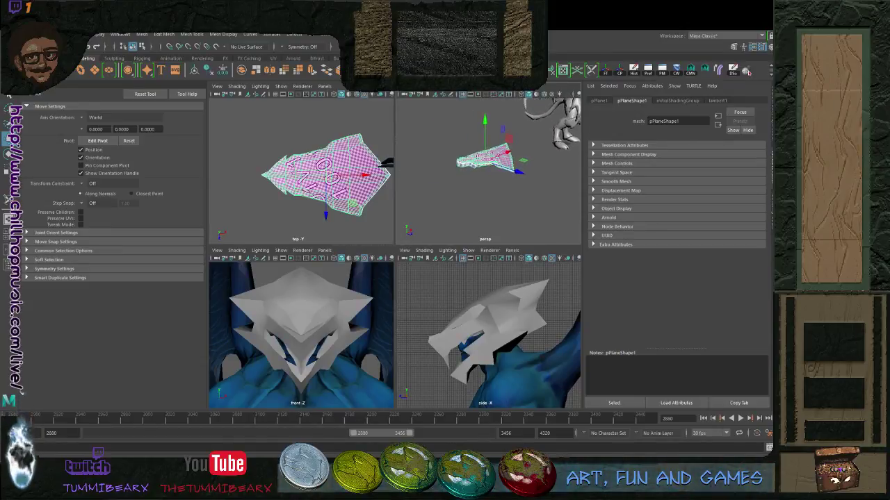
scroll(488, 167, up, 5)
mouse_move(488, 166)
alt+mouse_down()
mouse_move(495, 176)
mouse_move(506, 170)
alt+mouse_up()
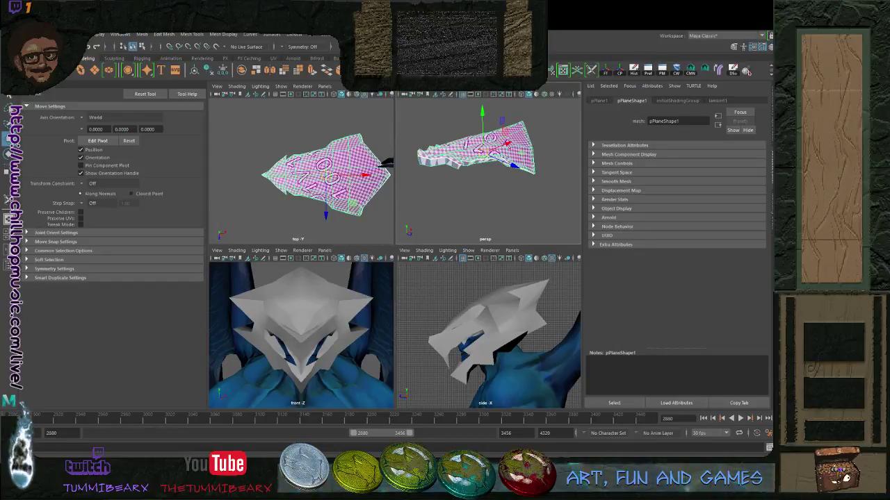
scroll(505, 170, down, 5)
alt+middle_drag(505, 170, 490, 195)
scroll(490, 196, up, 5)
mouse_move(490, 196)
alt+mouse_down()
mouse_move(489, 183)
mouse_move(474, 201)
mouse_move(490, 182)
alt+mouse_up()
scroll(490, 180, down, 4)
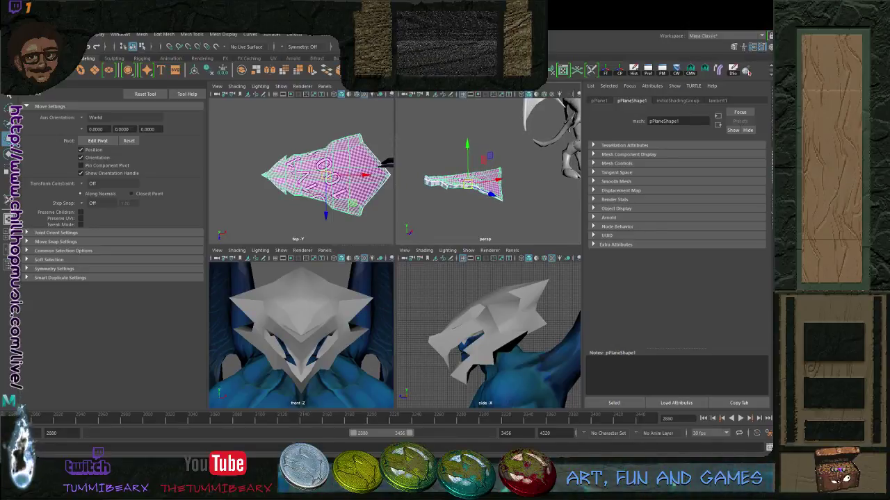
click(718, 69)
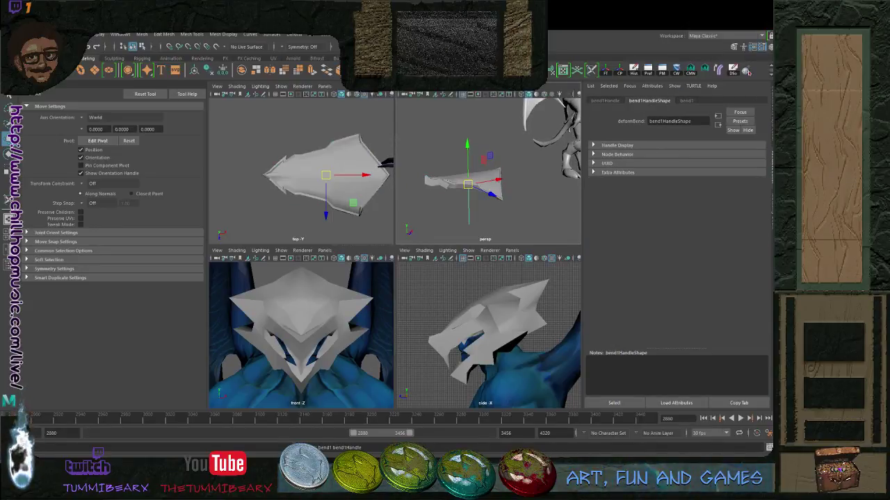
Rotate the new bend handle in 45-degree snapped steps and set its curvature to about 69.2, arching the mask lengthwise
scroll(489, 181, up, 6)
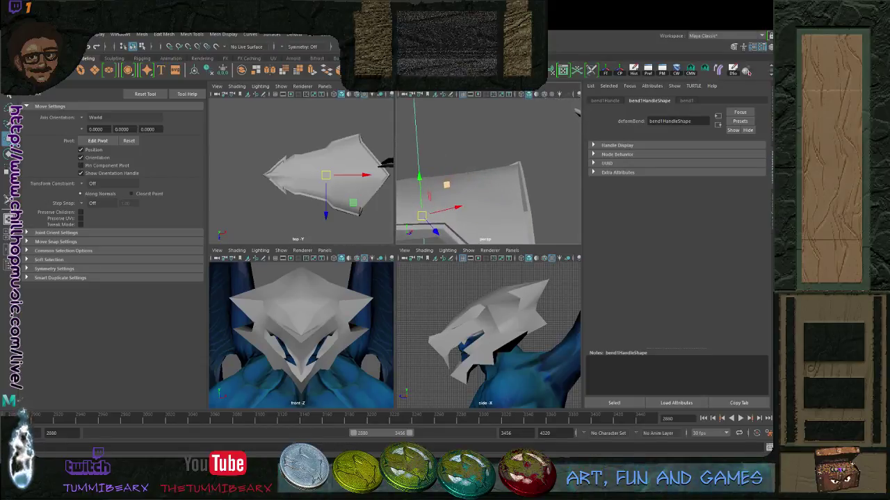
scroll(489, 181, down, 2)
alt+middle_drag(459, 189, 520, 179)
click(686, 101)
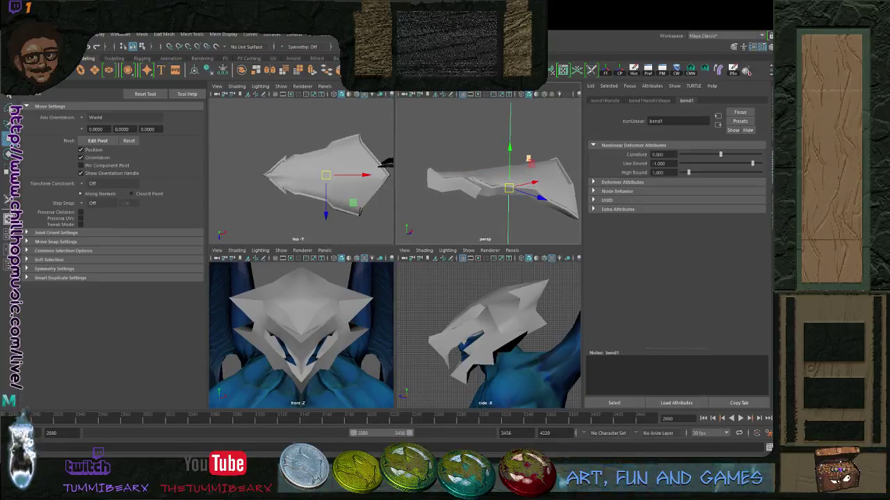
key(e)
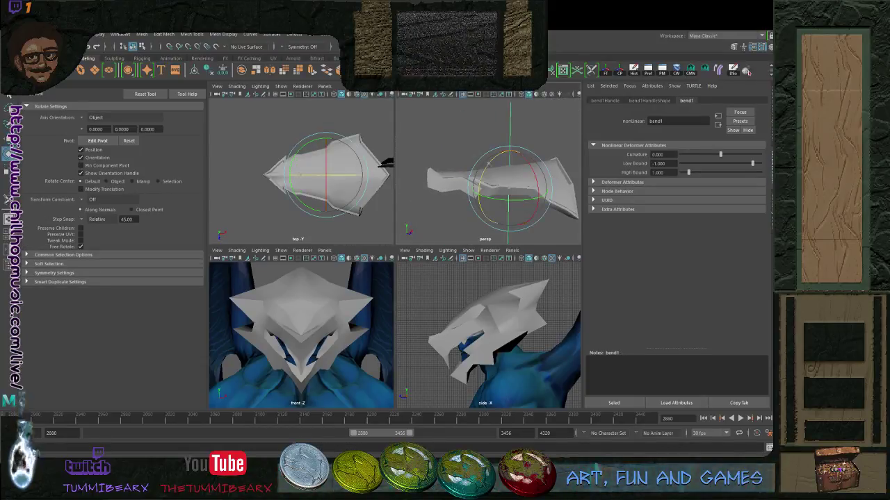
drag(518, 153, 525, 161)
drag(721, 155, 736, 154)
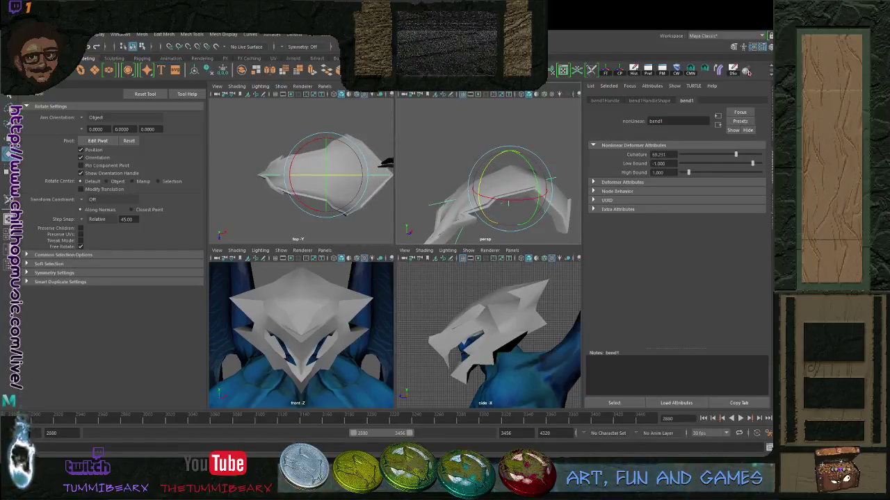
Examine the arched mask's bend from the side, from above and from below
alt+drag(511, 195, 467, 195)
scroll(467, 196, down, 3)
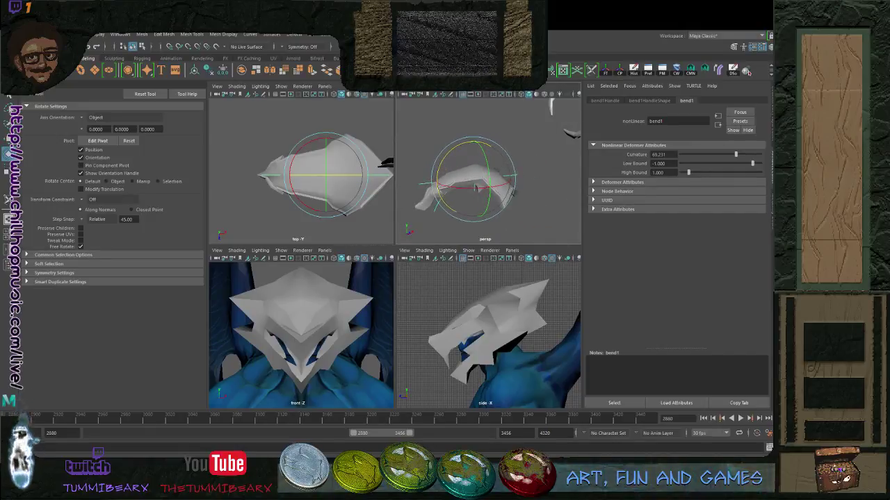
key(q)
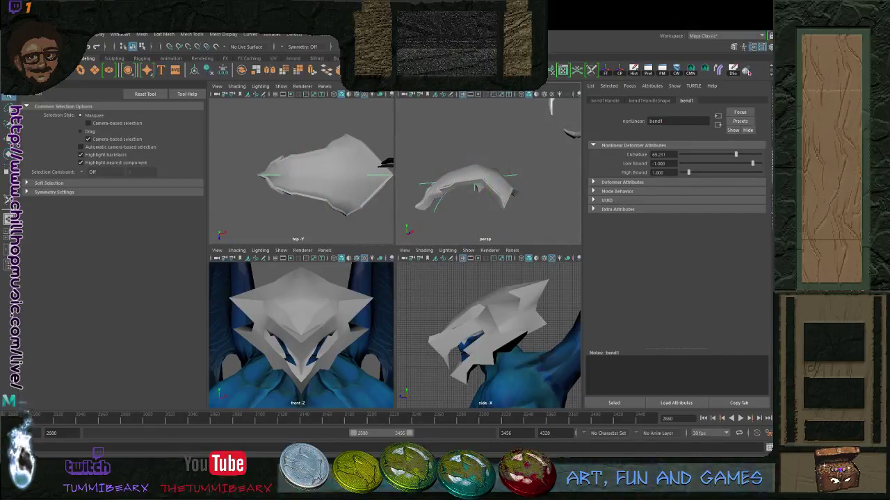
mouse_move(473, 191)
alt+mouse_down()
mouse_move(480, 212)
mouse_move(511, 216)
mouse_move(464, 197)
mouse_move(438, 203)
mouse_move(468, 203)
alt+mouse_up()
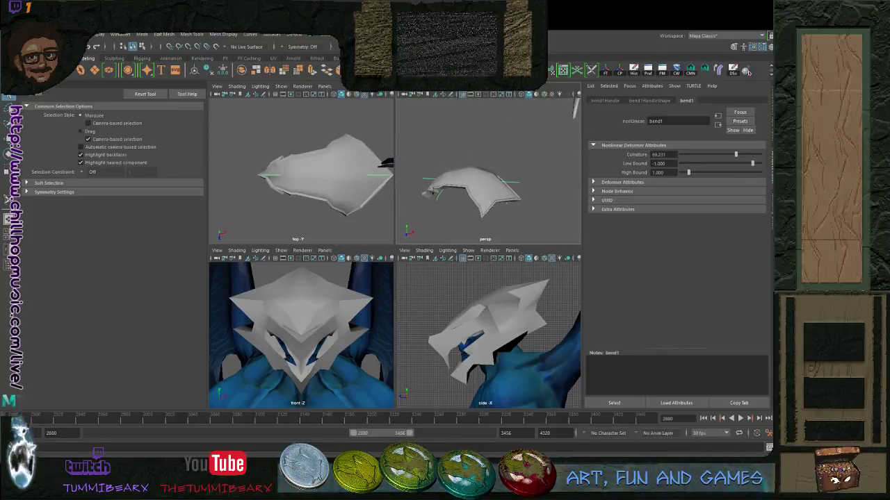
alt+drag(469, 203, 524, 225)
alt+middle_drag(495, 203, 496, 196)
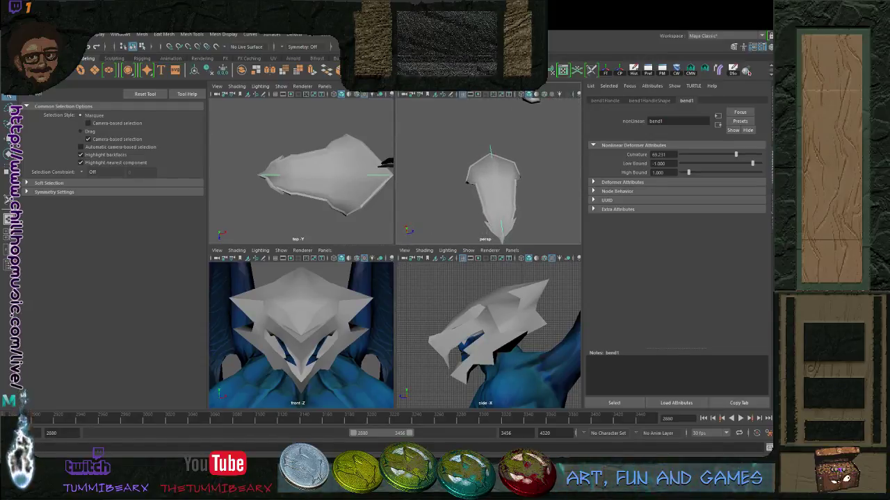
alt+drag(497, 196, 440, 171)
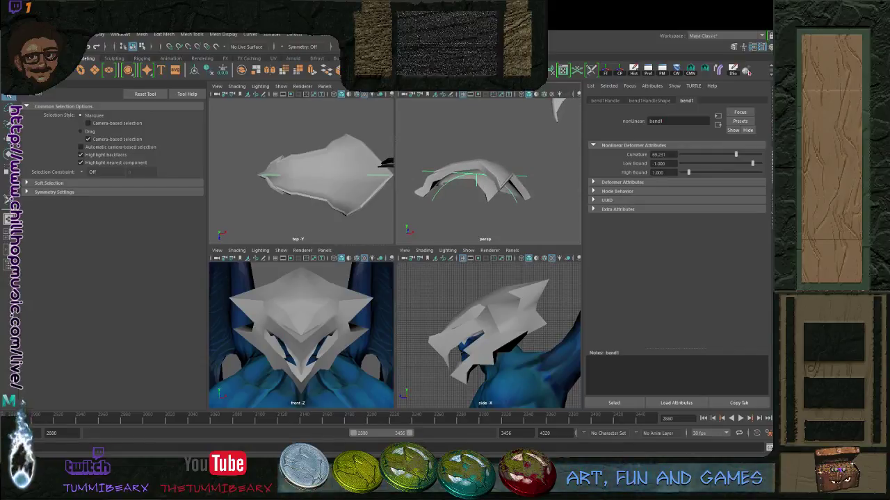
Try rotating the bend handle to another orientation in the top view, and undo the rotation
key(e)
drag(311, 208, 360, 195)
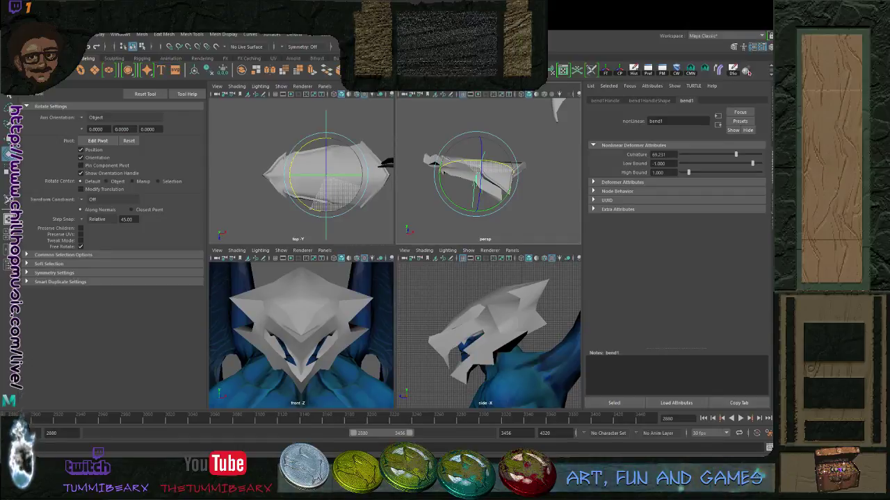
key(ctrl+z)
Lower the bend's curvature to about 54.5 and delete the mask's history to bake in the lengthwise arch
mouse_move(479, 174)
alt+mouse_down()
mouse_move(535, 182)
mouse_move(482, 183)
mouse_move(485, 175)
alt+mouse_up()
key(q)
drag(736, 154, 732, 154)
mouse_move(486, 182)
alt+mouse_down()
mouse_move(474, 157)
mouse_move(484, 185)
alt+mouse_up()
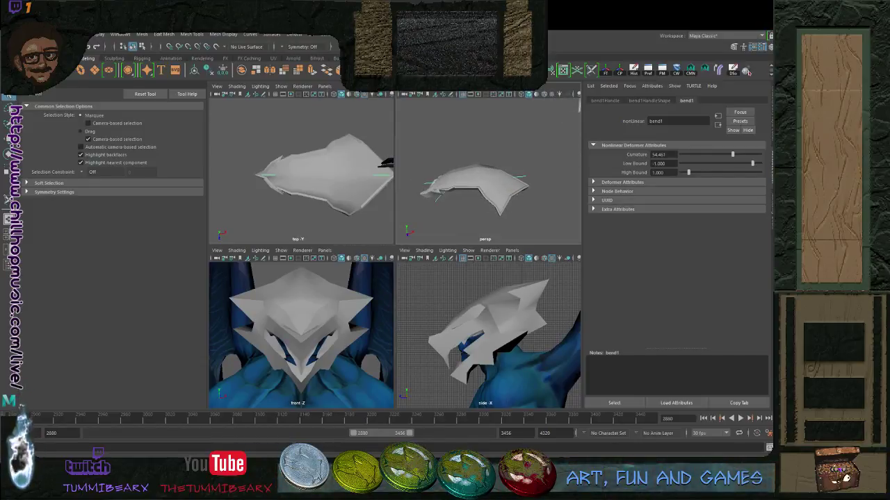
click(633, 69)
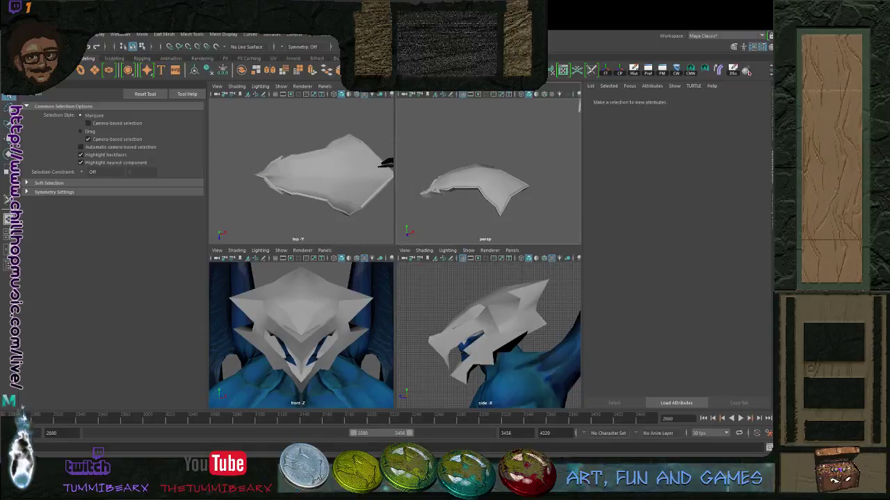
Insert an edge loop around the mask's thickened side wall with the Multi-Cut tool
alt+drag(477, 183, 528, 192)
click(485, 184)
scroll(485, 183, up, 4)
alt+middle_drag(529, 192, 514, 139)
alt+drag(479, 167, 524, 150)
scroll(501, 157, up, 4)
alt+middle_drag(525, 149, 524, 170)
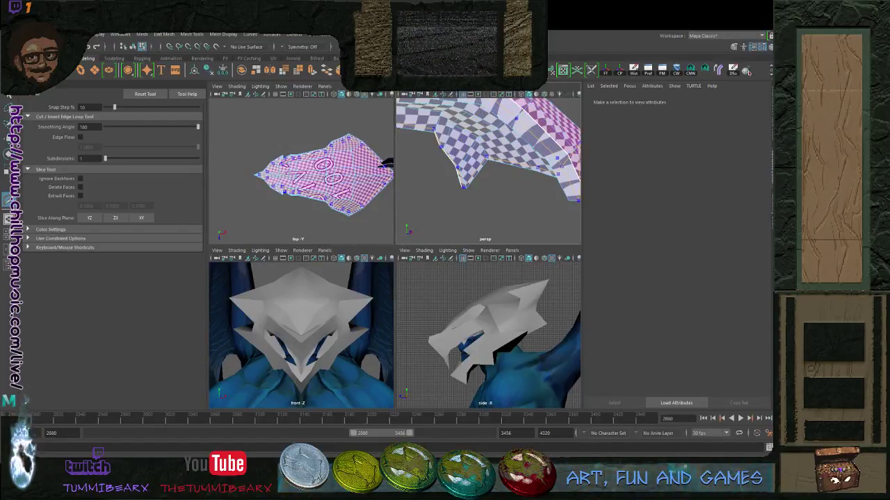
ctrl+click(559, 165)
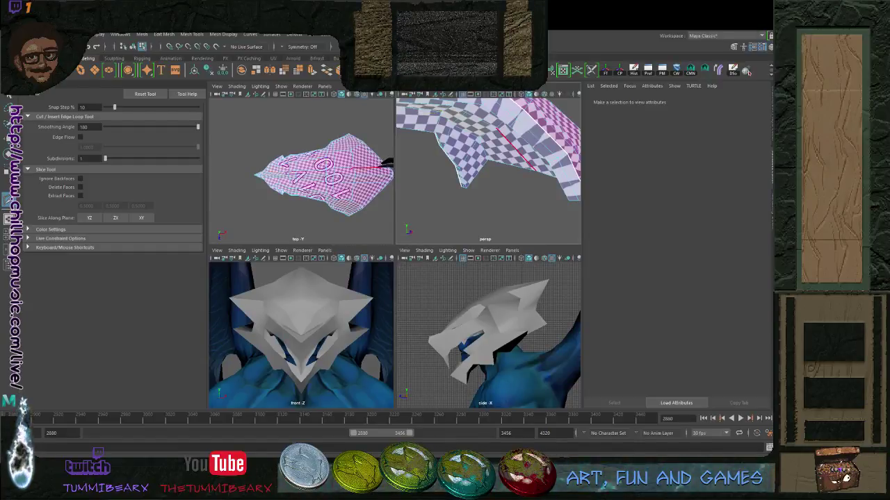
key(q)
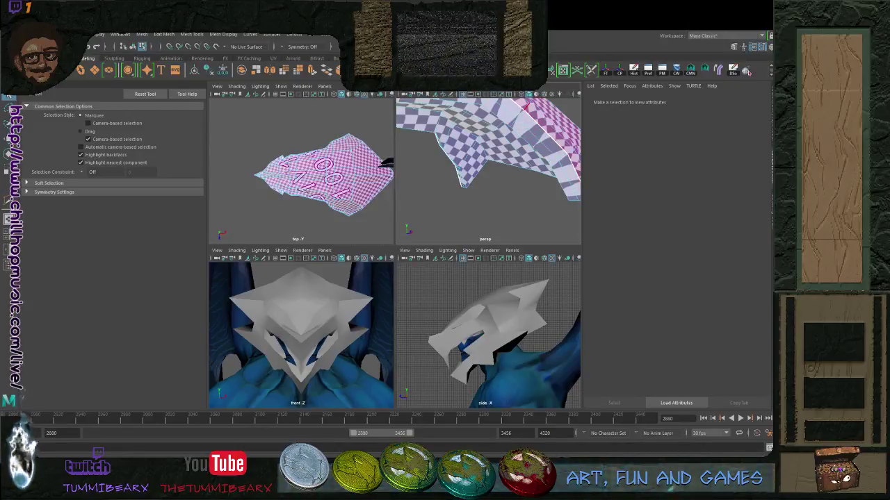
Select the new edge loop on the mask's side wall and try scaling it outward to flare the rim
key(ctrl+shift+x)
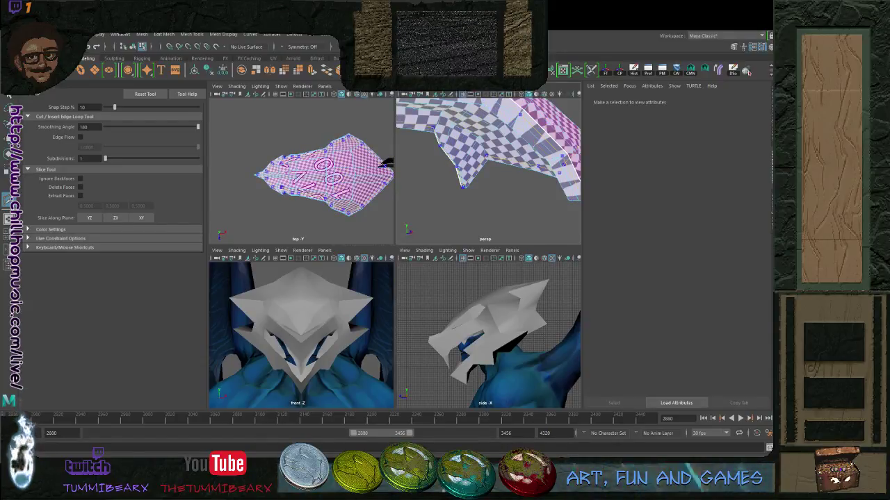
key(q)
click(537, 138)
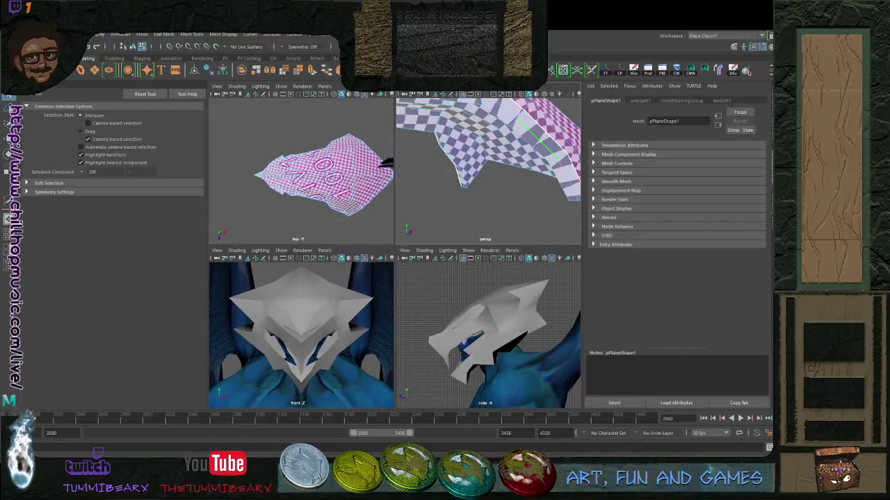
alt+drag(537, 139, 550, 140)
scroll(488, 171, down, 5)
alt+drag(488, 164, 514, 167)
key(r)
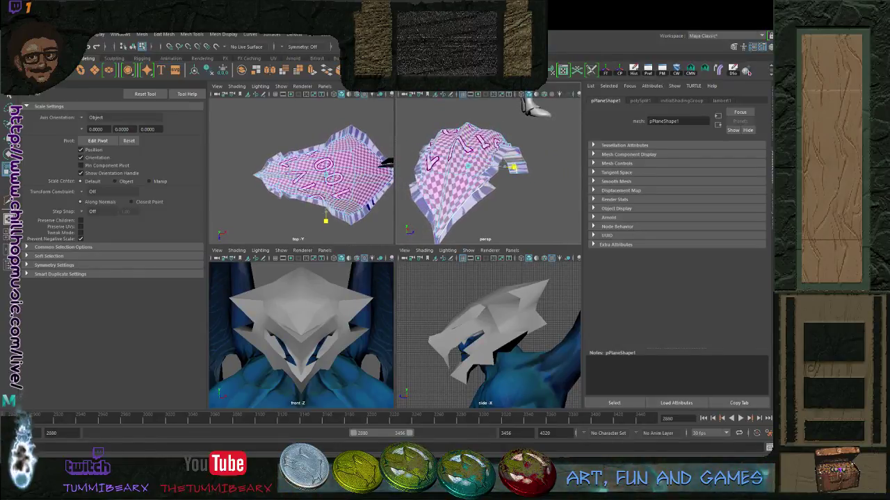
key(q)
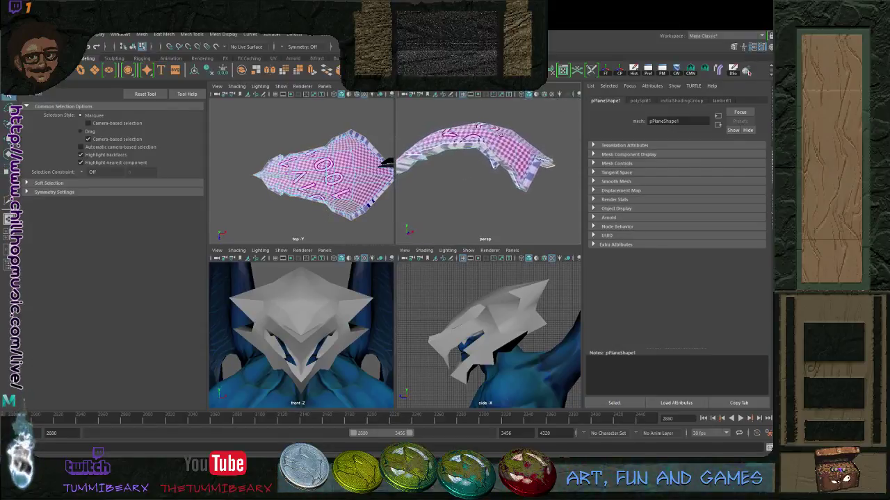
mouse_move(494, 167)
alt+mouse_down()
mouse_move(502, 168)
mouse_move(492, 157)
alt+mouse_up()
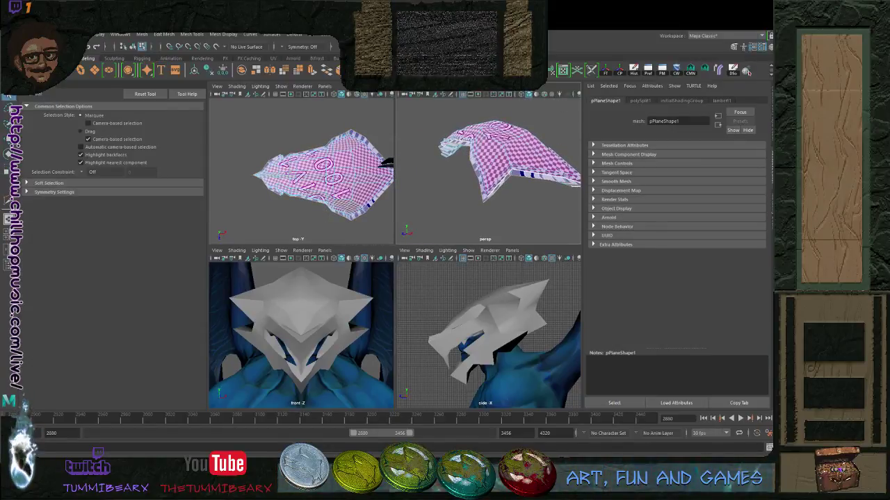
Check the flared rim in object mode, undo the rim scaling and deselect the mask
key(F8)
click(532, 207)
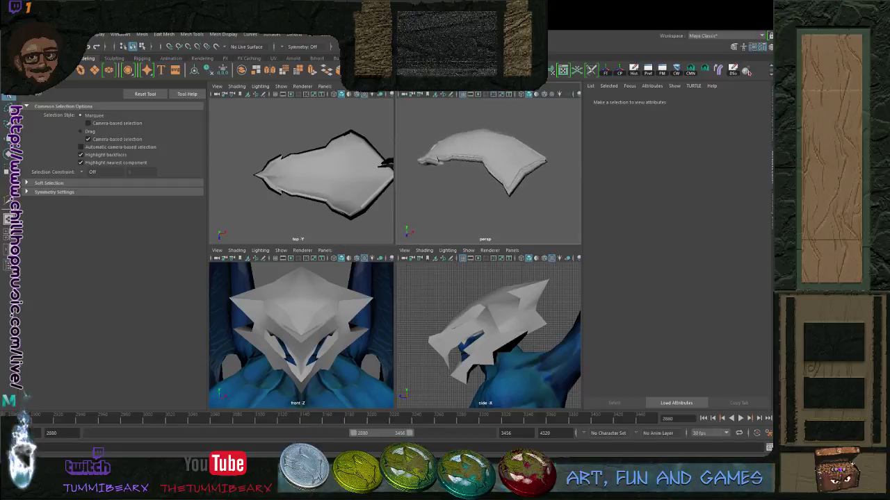
alt+drag(480, 164, 442, 214)
scroll(502, 178, up, 5)
key(ctrl+z)
key(ctrl+z)
key(ctrl+z)
click(480, 188)
scroll(479, 188, down, 3)
key(F8)
click(536, 201)
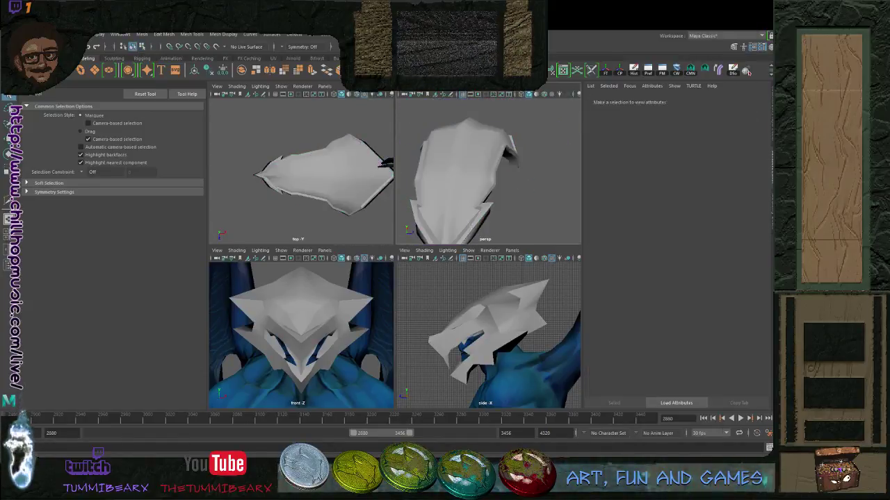
Select the mask and rotate it upright in 45-degree snap steps
alt+drag(536, 202, 504, 154)
scroll(487, 167, up, 2)
alt+middle_drag(487, 167, 531, 186)
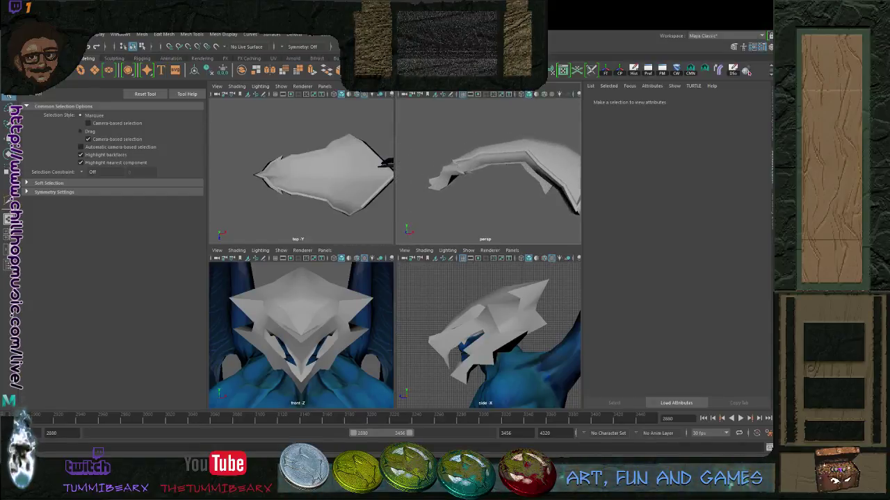
alt+drag(532, 185, 553, 218)
click(474, 174)
alt+drag(474, 173, 410, 156)
key(e)
drag(481, 159, 459, 219)
alt+right_drag(501, 198, 428, 200)
alt+middle_drag(453, 189, 446, 206)
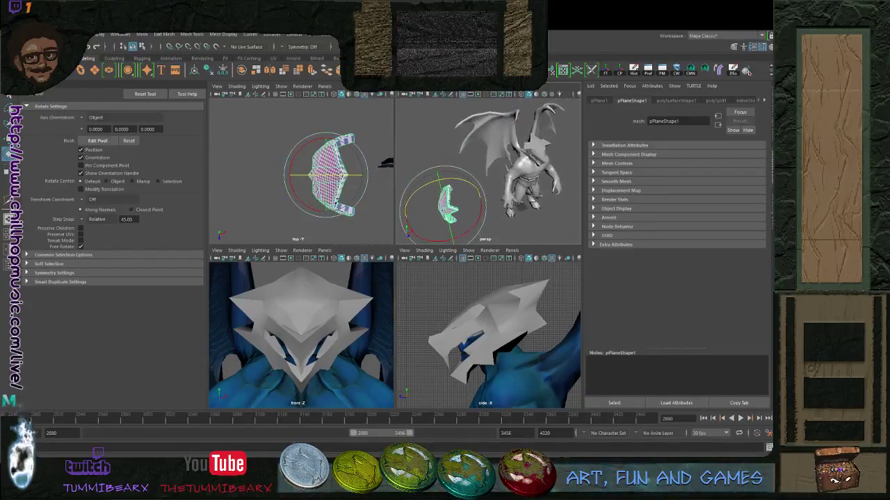
Move the upright mask over and up to sit beside the creature's shoulder and arm
key(w)
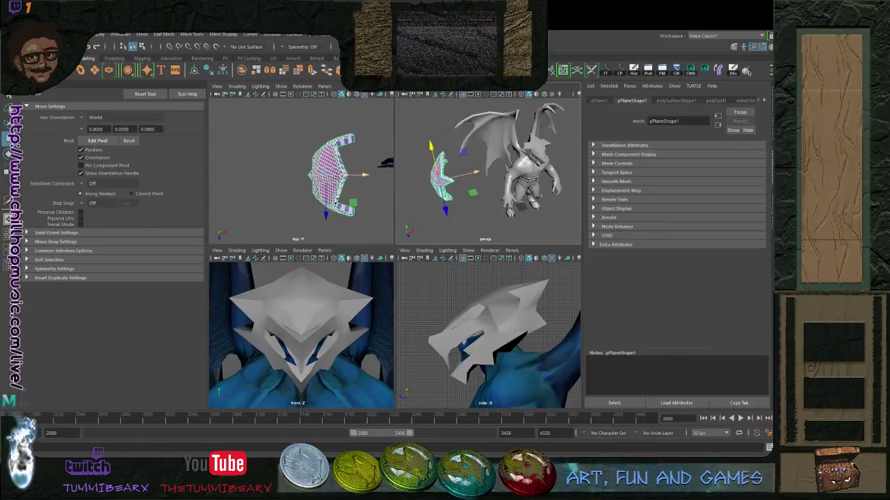
drag(474, 173, 535, 158)
alt+drag(514, 170, 561, 207)
drag(532, 149, 534, 117)
alt+drag(556, 177, 511, 154)
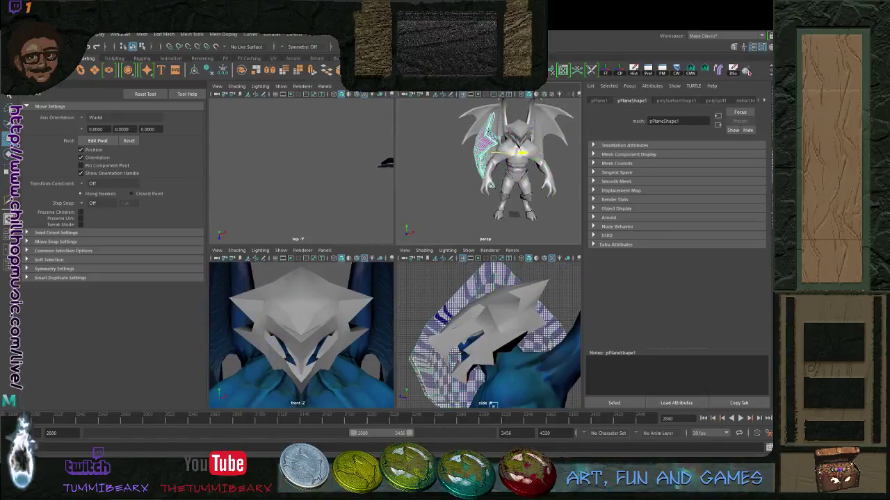
scroll(511, 164, up, 6)
alt+middle_drag(514, 139, 499, 181)
Tilt the mask by 45 degrees, shrink it and place it over the creature's shoulder like a pauldron
key(e)
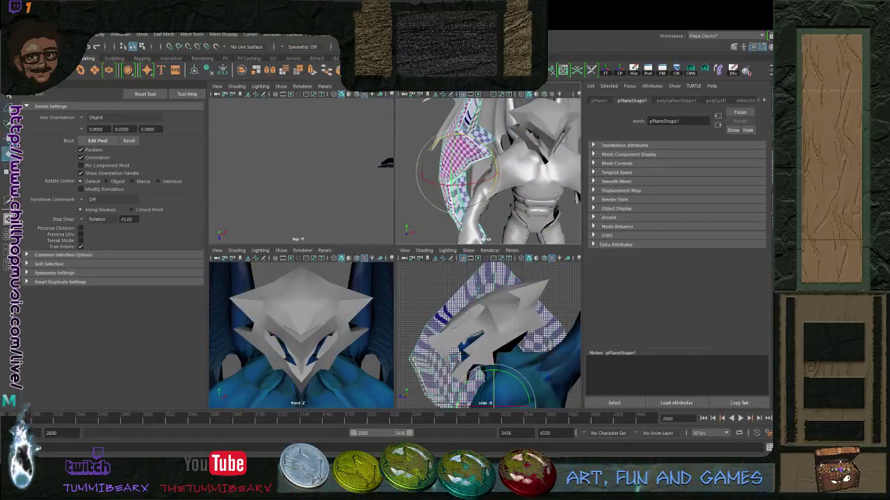
drag(476, 148, 500, 182)
key(r)
key(w)
drag(462, 144, 497, 137)
scroll(462, 134, up, 5)
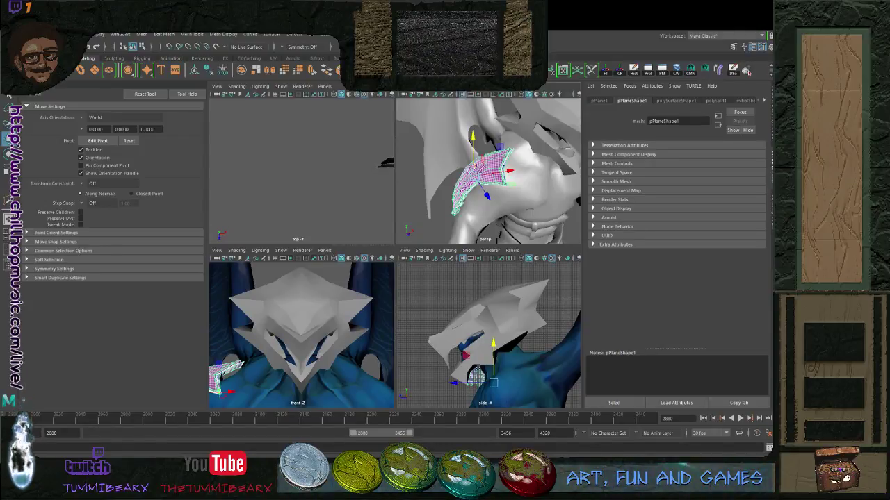
Rotate the shoulder piece so that it follows the slope of the creature's shoulder and upper arm
mouse_move(498, 172)
alt+mouse_down()
mouse_move(549, 174)
mouse_move(473, 185)
mouse_move(511, 178)
mouse_move(476, 170)
mouse_move(487, 170)
alt+mouse_up()
key(e)
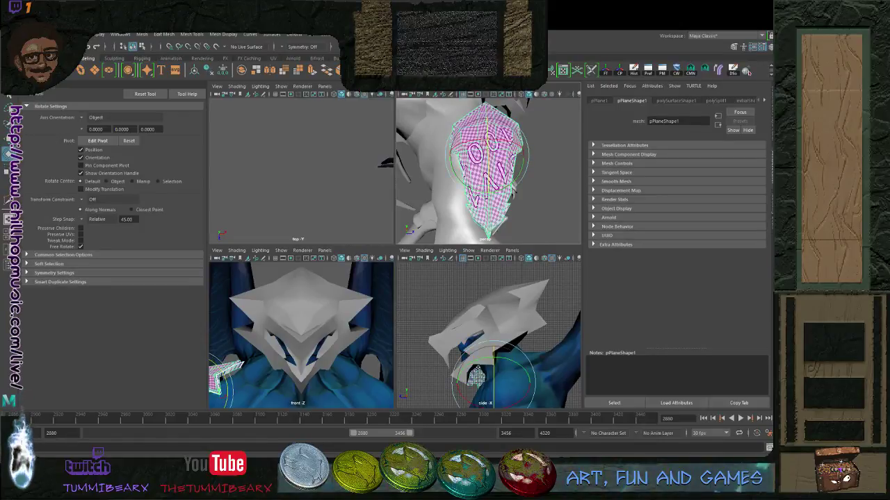
key(e)
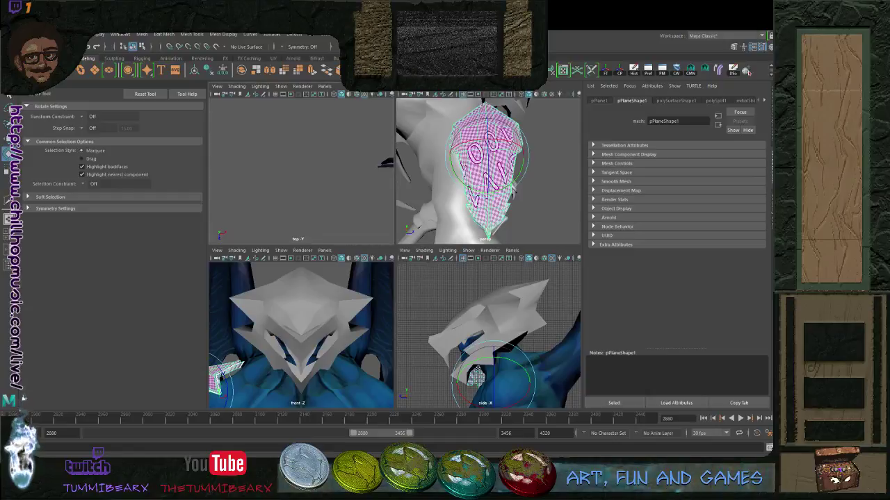
alt+right_drag(479, 174, 508, 174)
alt+middle_drag(493, 170, 484, 182)
alt+right_drag(484, 183, 452, 182)
mouse_move(473, 174)
alt+mouse_down()
mouse_move(504, 157)
mouse_move(490, 170)
mouse_move(437, 175)
mouse_move(483, 186)
alt+mouse_up()
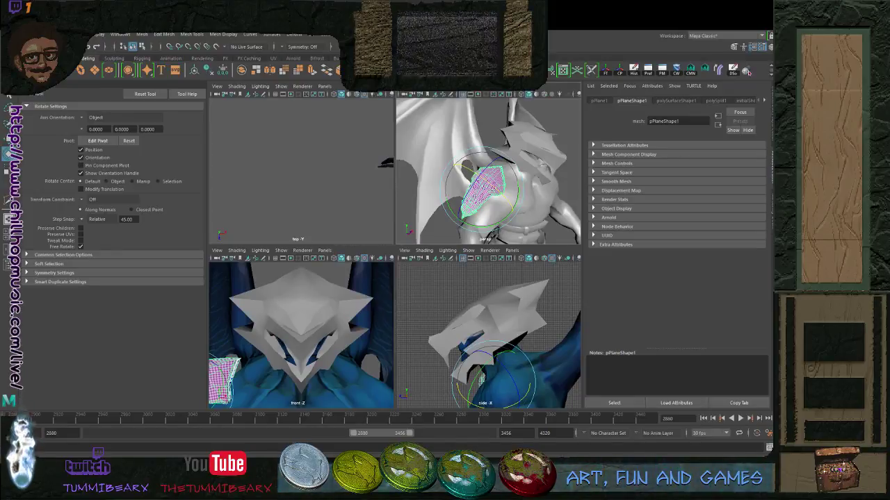
alt+drag(482, 186, 502, 167)
Adjust the shoulder piece's scale, angle and position so that it rests closer against the shoulder
key(r)
key(w)
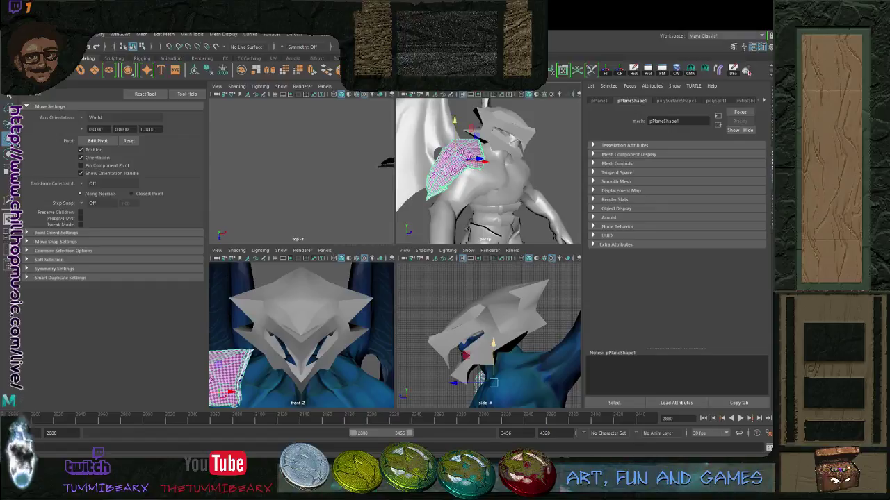
drag(454, 121, 454, 135)
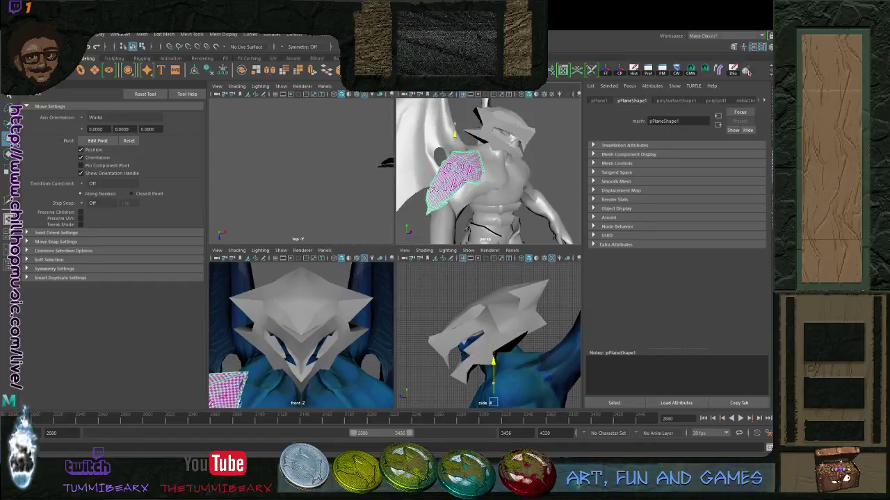
alt+drag(480, 167, 501, 223)
key(e)
key(w)
drag(464, 179, 416, 173)
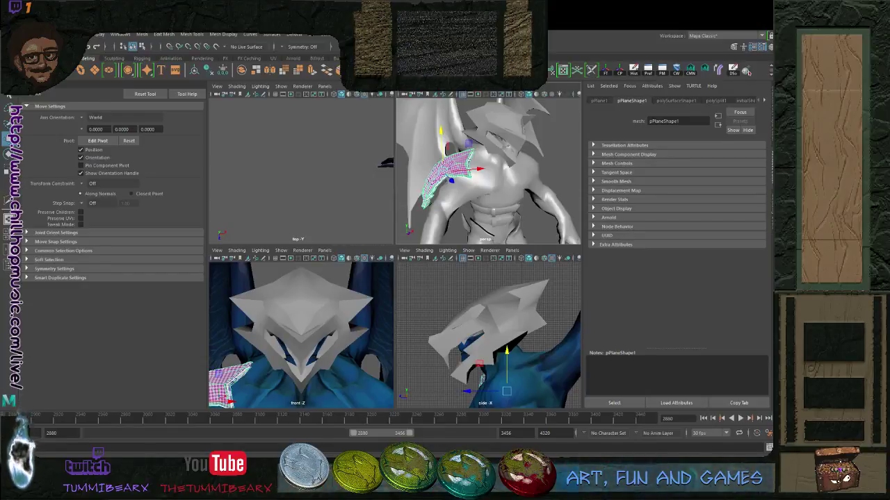
Try turning the shoulder piece further and scaling it narrower on the creature's shoulder
key(e)
drag(446, 137, 476, 167)
key(ctrl+z)
key(r)
key(w)
key(r)
key(e)
scroll(475, 166, up, 3)
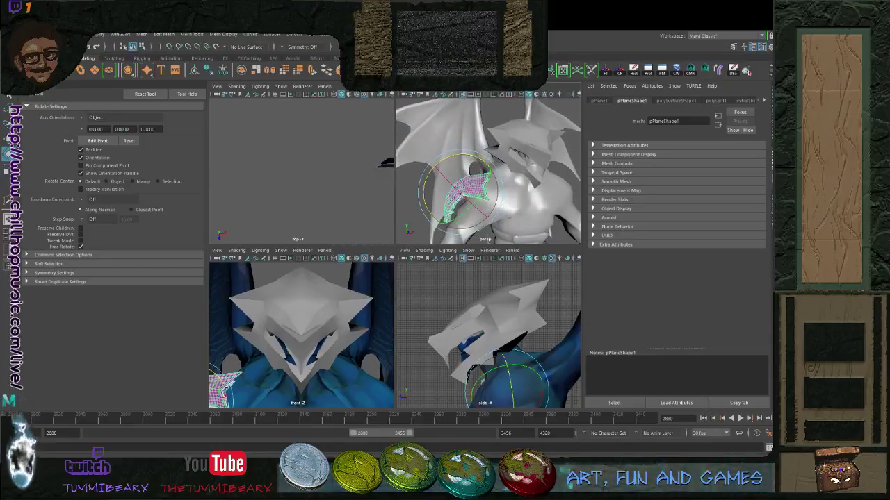
Undo the shoulder fitting back to the large upright mask beside the creature
key(ctrl+z)
key(ctrl+z)
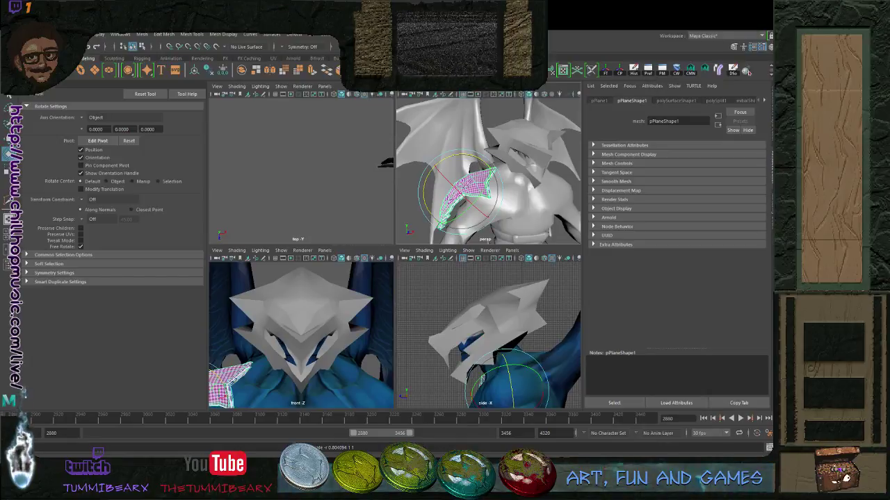
key(ctrl+z)
key(ctrl+z)
key(ctrl+z)
key(ctrl+z)
key(ctrl+z)
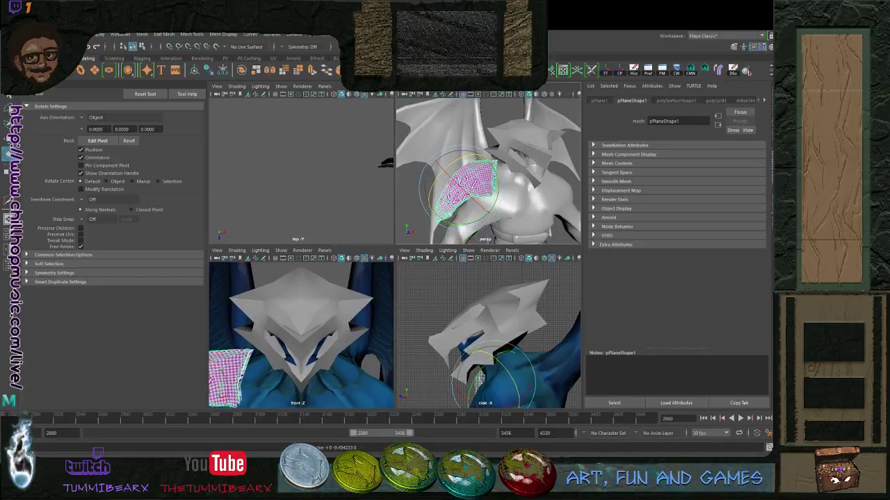
key(ctrl+z)
key(ctrl+z)
key(ctrl+z)
key(ctrl+z)
key(ctrl+z)
key(ctrl+z)
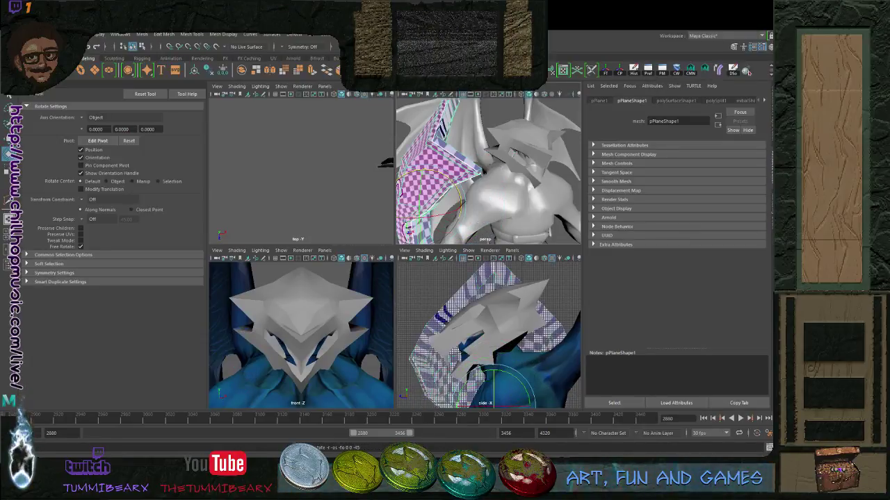
Delete the bent mask standing beside the creature
scroll(481, 201, down, 5)
alt+drag(470, 240, 481, 235)
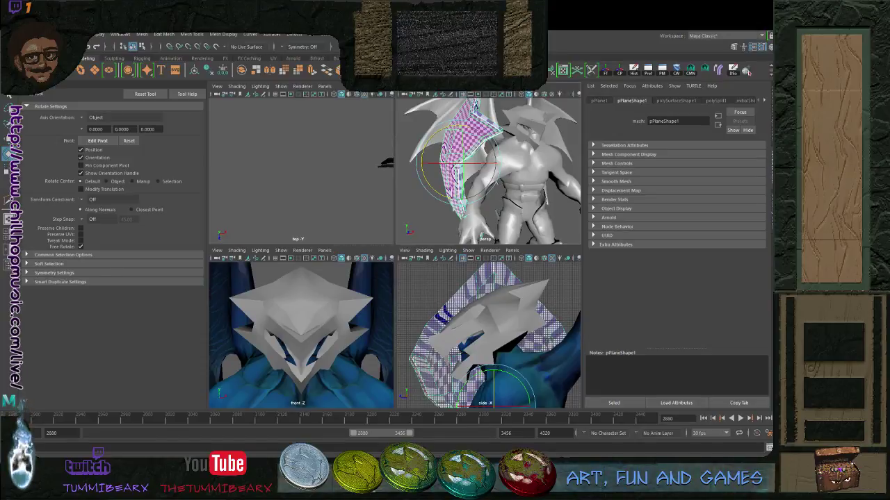
alt+drag(481, 235, 546, 229)
mouse_move(515, 174)
alt+mouse_down()
mouse_move(439, 172)
mouse_move(509, 177)
alt+mouse_up()
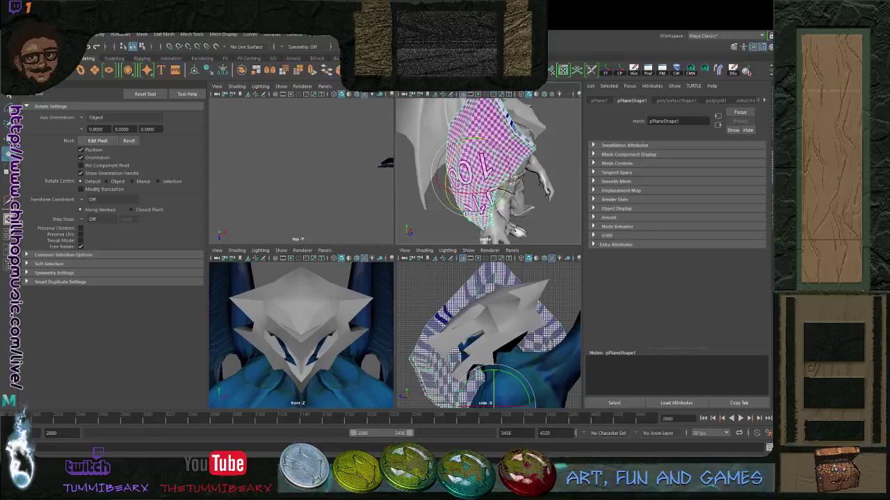
scroll(509, 176, down, 6)
key(w)
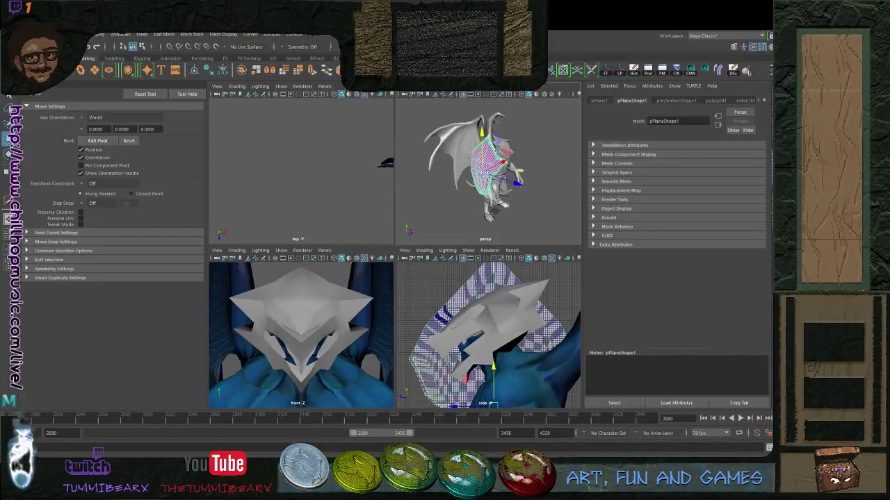
alt+drag(509, 177, 475, 176)
key(Delete)
Create a square polygon plane about 67 units wide on the ground in front of the creature
alt+right_drag(475, 175, 495, 175)
alt+drag(495, 175, 524, 189)
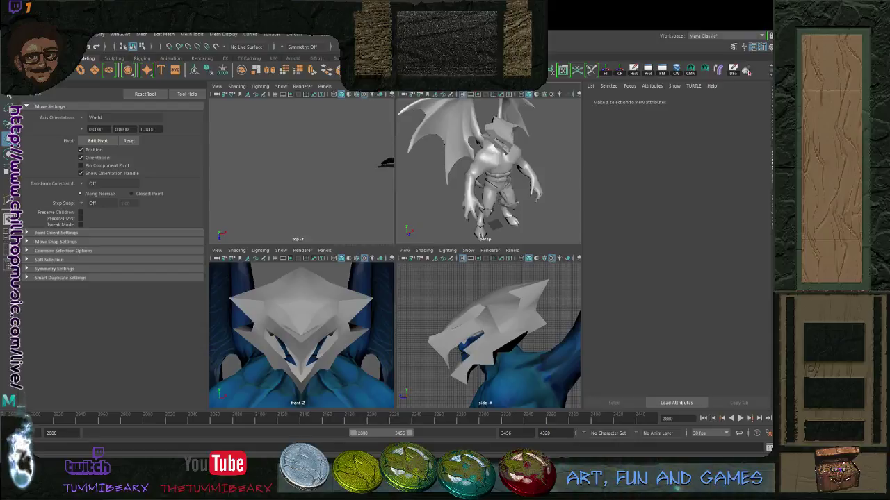
alt+drag(524, 189, 494, 174)
alt+middle_drag(494, 173, 524, 140)
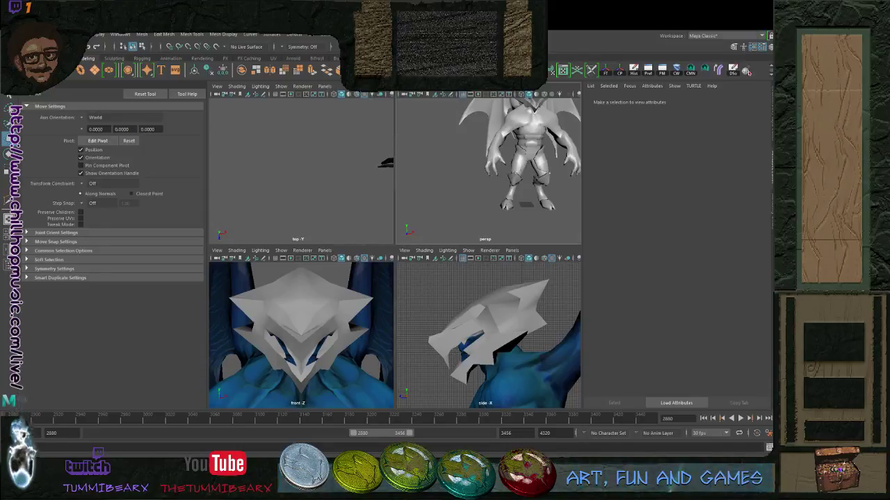
click(95, 69)
mouse_move(476, 235)
mouse_down()
mouse_move(502, 238)
mouse_move(545, 216)
mouse_up()
alt+middle_drag(545, 216, 506, 171)
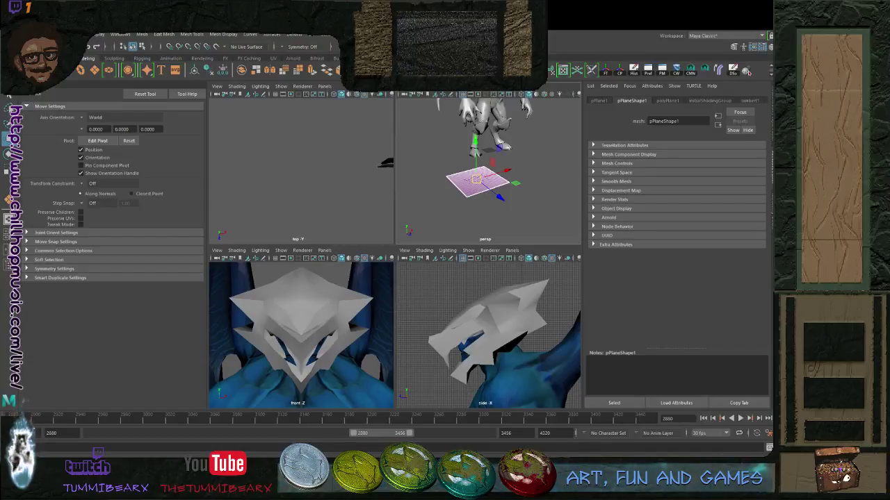
alt+right_drag(462, 180, 511, 179)
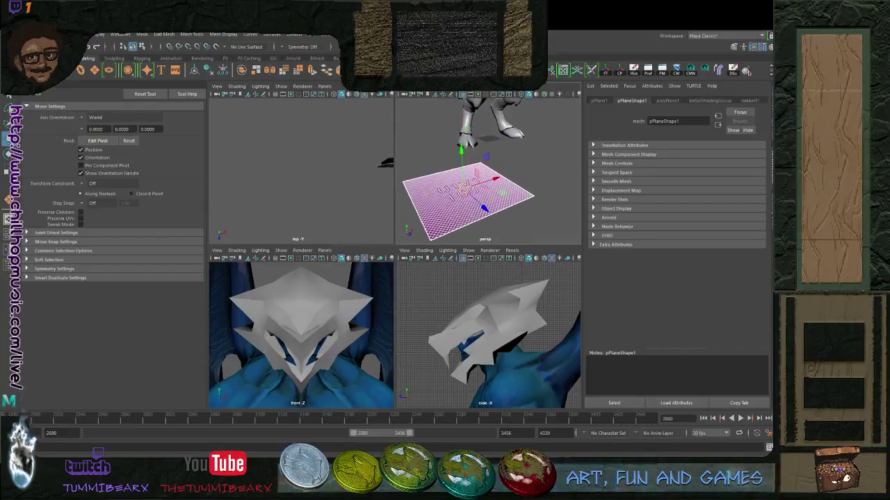
alt+middle_drag(480, 188, 497, 183)
alt+right_drag(487, 180, 511, 177)
Set the new plane's width and height subdivisions to 5 each
click(667, 101)
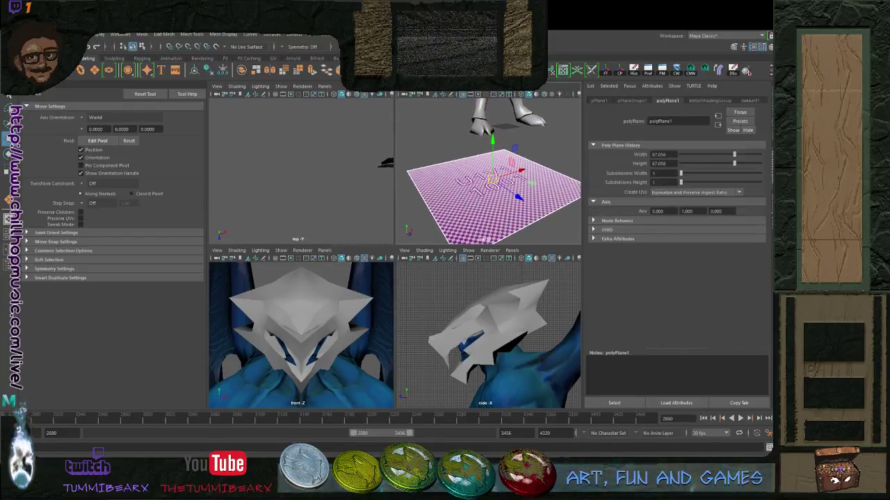
mouse_move(681, 173)
mouse_down()
mouse_move(705, 173)
mouse_move(692, 173)
mouse_up()
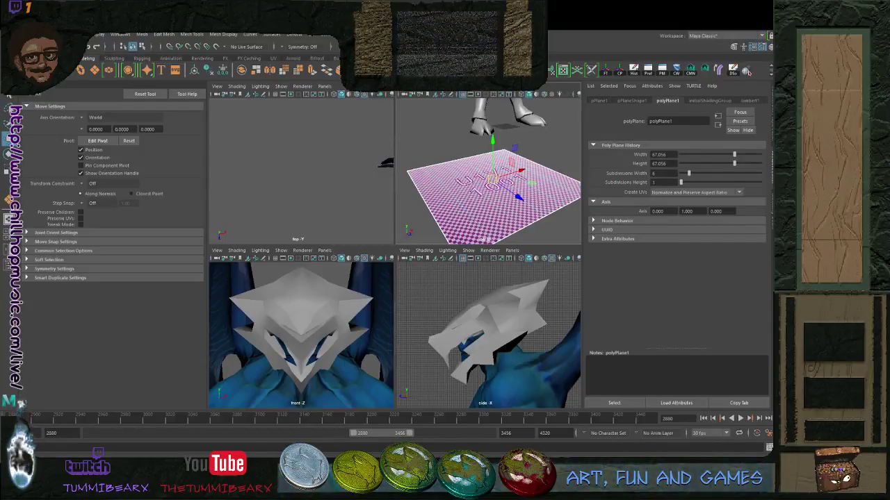
drag(689, 173, 690, 173)
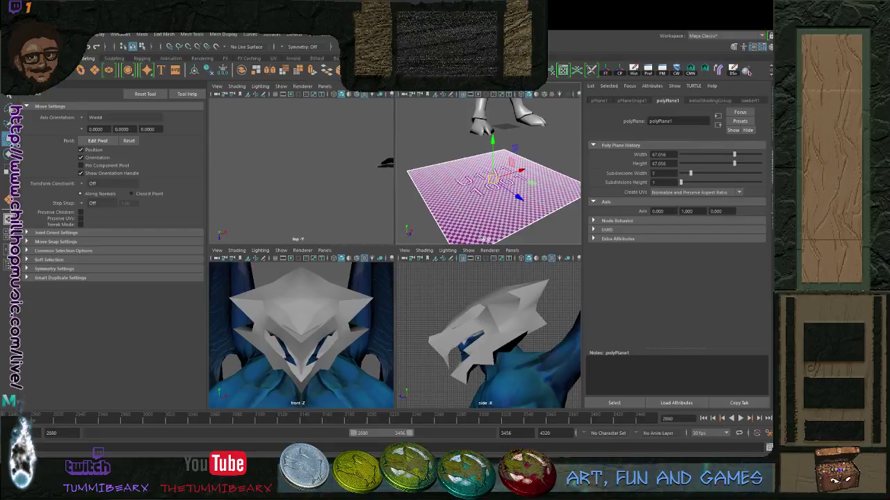
double_click(654, 173)
text(5)
key(Tab)
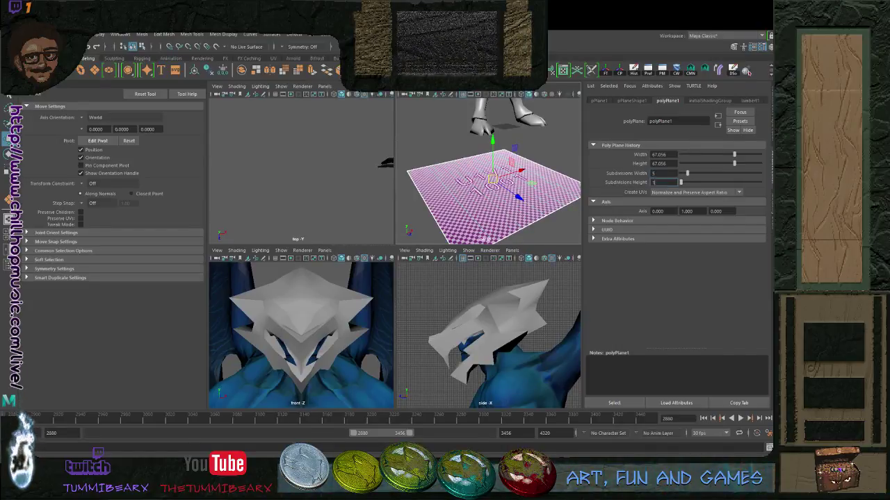
click(655, 173)
alt+drag(490, 170, 465, 188)
alt+middle_drag(464, 187, 513, 167)
key(q)
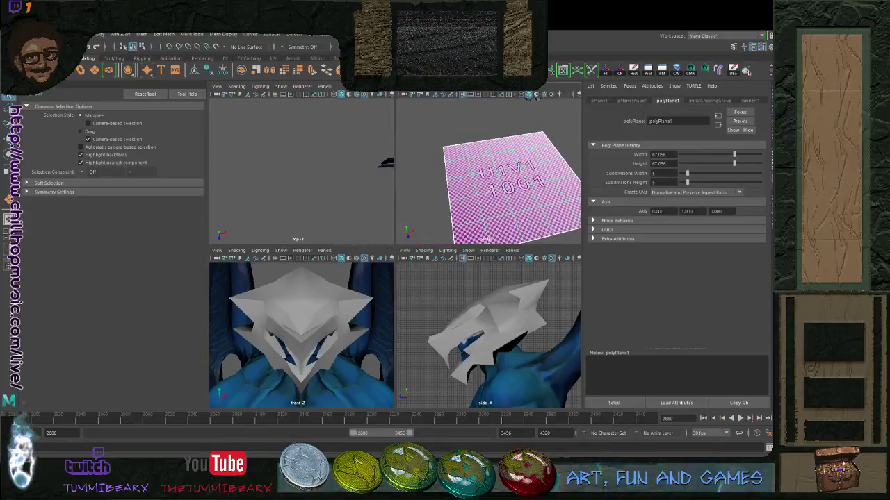
Set the ground plane's width and height subdivisions to 4 each
alt+drag(492, 193, 558, 157)
alt+middle_drag(558, 157, 490, 178)
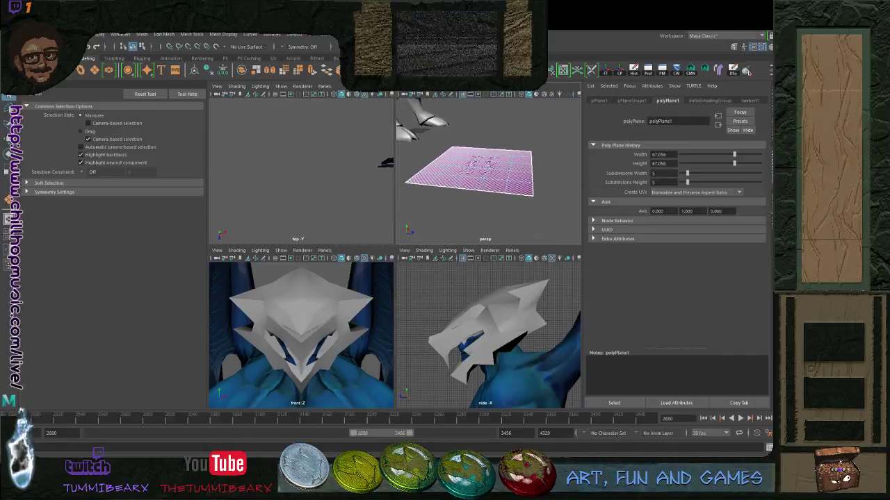
alt+drag(490, 177, 501, 166)
click(662, 174)
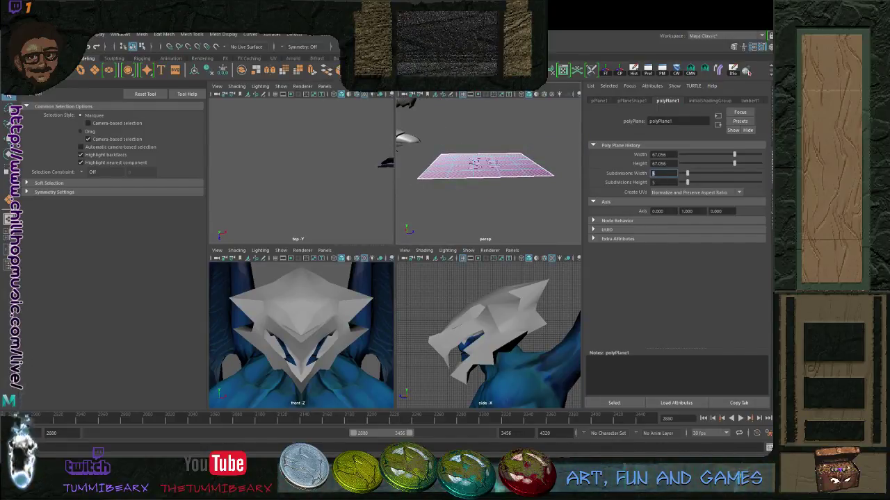
text(4)
key(Tab)
key(Return)
Raise the plane's centre edge line to form a ridge running through its middle
alt+drag(515, 176, 480, 208)
key(Down)
key(w)
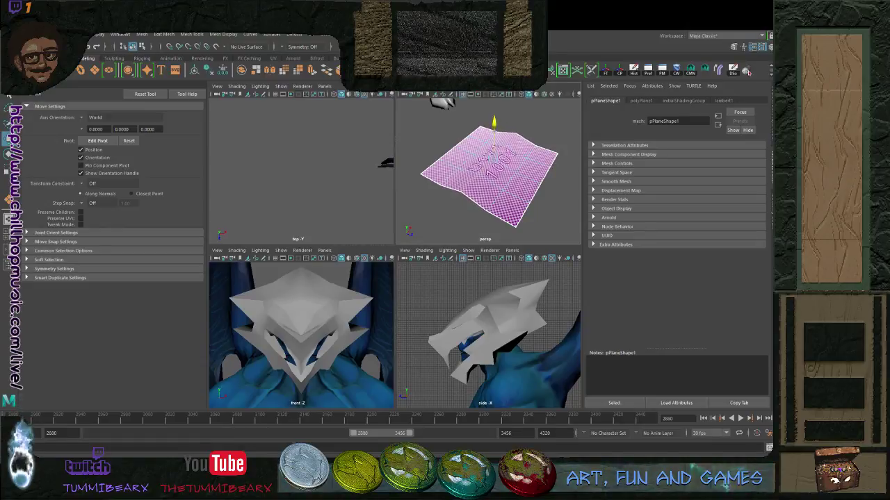
key(q)
alt+drag(487, 192, 484, 157)
scroll(487, 174, up, 5)
key(w)
scroll(488, 176, down, 4)
key(q)
scroll(504, 164, up, 4)
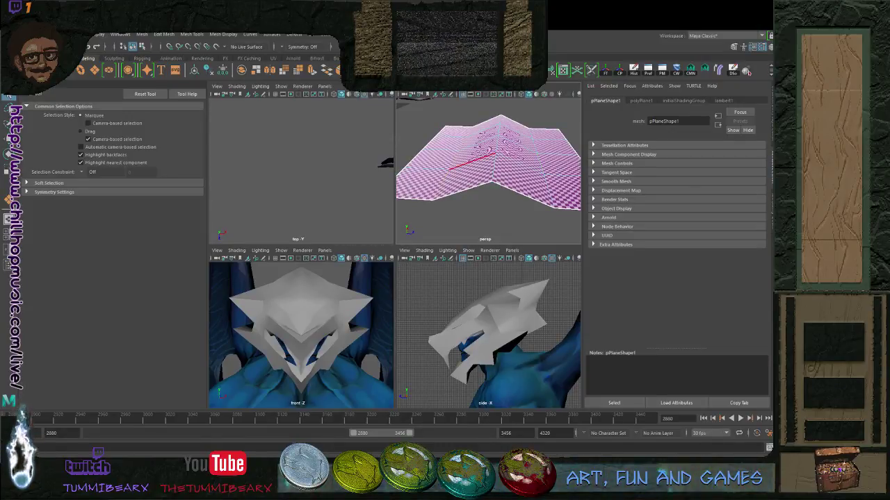
Raise the edge line beside the centre ridge to round the plane into an arch
key(w)
alt+drag(454, 161, 488, 179)
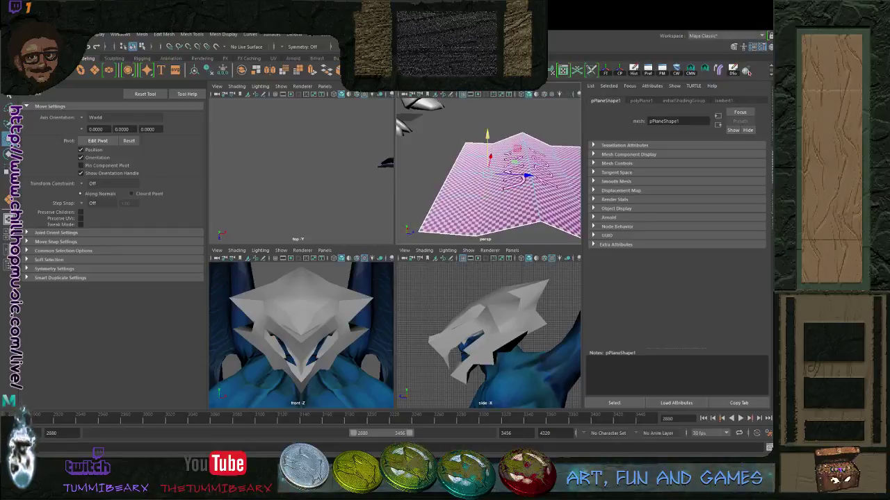
drag(488, 135, 488, 120)
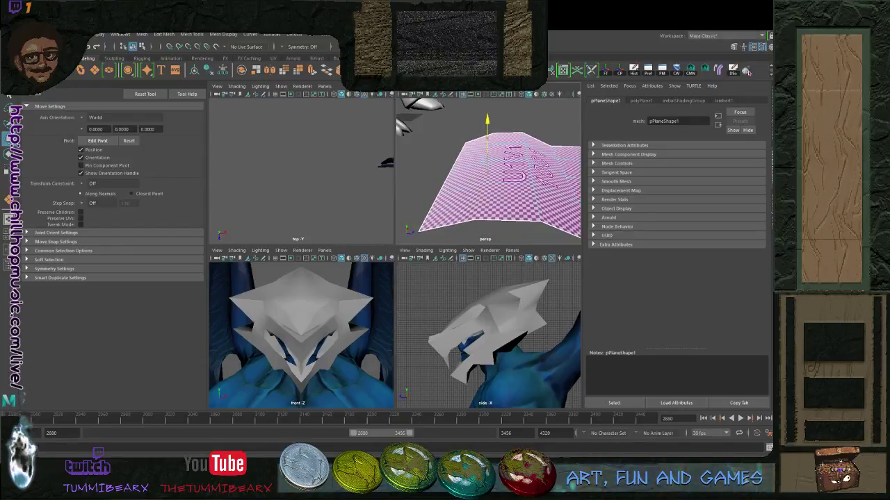
key(q)
alt+drag(504, 188, 476, 198)
alt+middle_drag(475, 164, 497, 197)
alt+drag(497, 198, 491, 195)
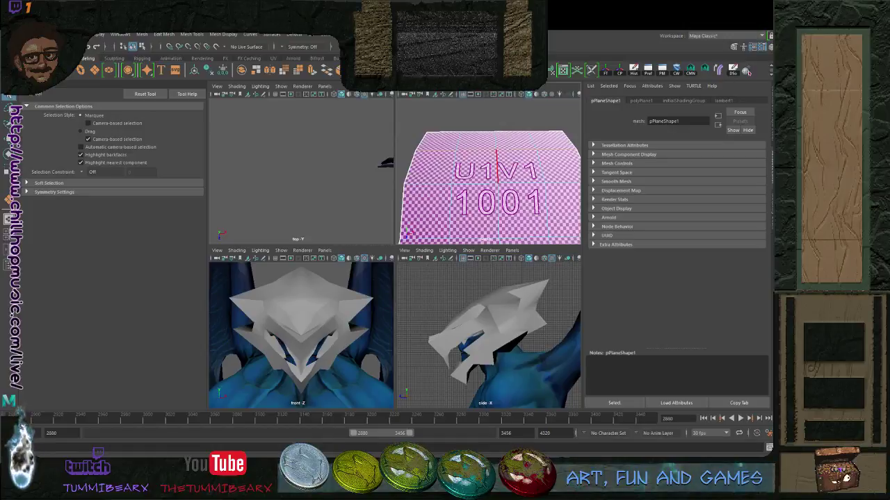
Return the arched plane to object mode and activate the Multi-Cut tool on it
key(F8)
scroll(490, 182, down, 3)
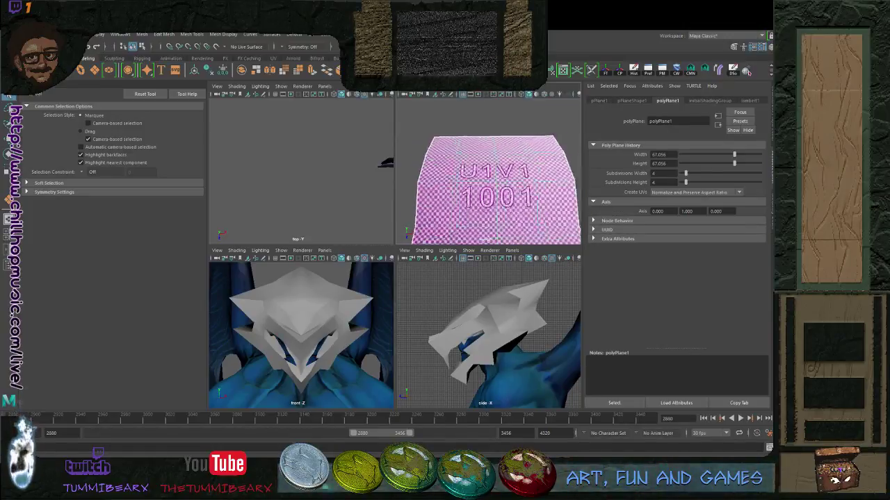
mouse_move(491, 182)
alt+mouse_down()
mouse_move(467, 192)
mouse_move(491, 178)
mouse_move(483, 185)
alt+mouse_up()
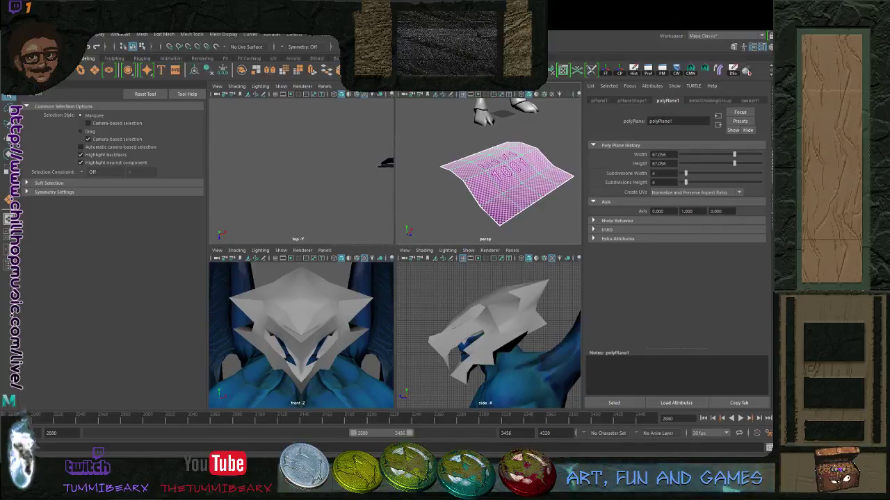
alt+drag(497, 178, 466, 192)
alt+right_drag(465, 192, 491, 191)
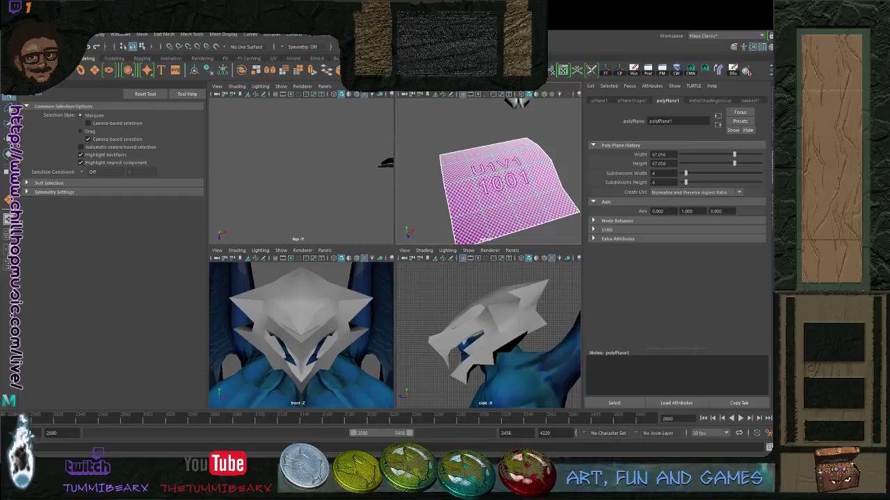
key(y)
key(t)
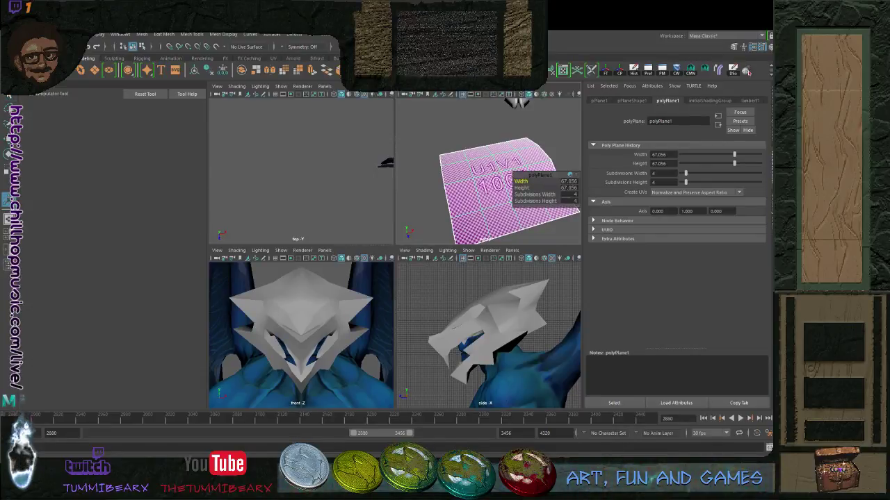
key(ctrl+shift+x)
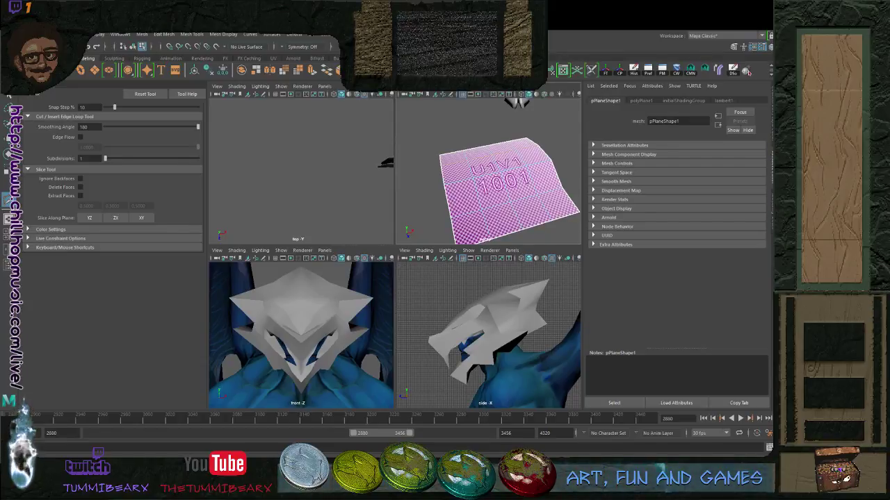
Frame the arched plane in the front view and import Pauldron.jpg as a reference image plane
key(f)
scroll(324, 347, down, 3)
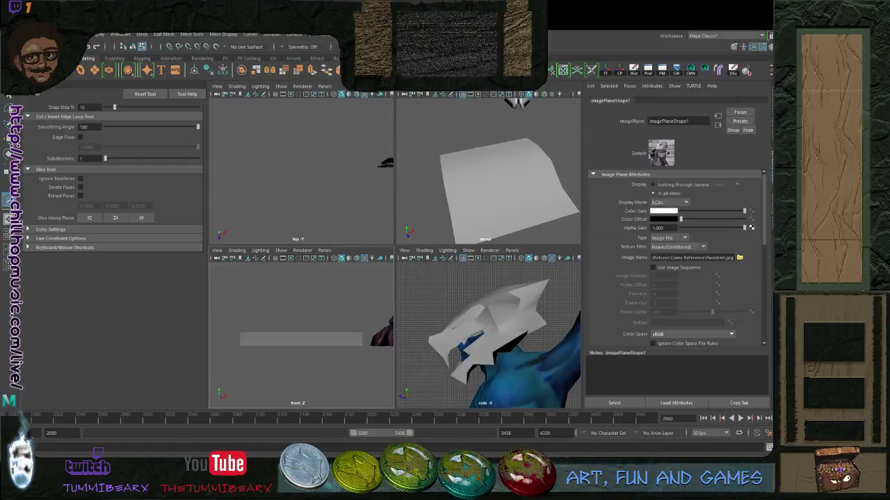
Move the small reference image plane sideways from the creature's feet to the arched plane
alt+drag(456, 167, 513, 170)
key(w)
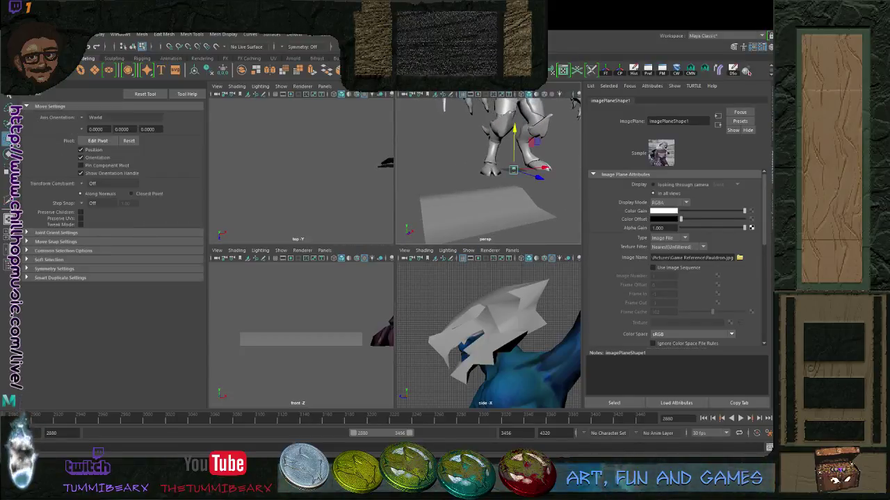
scroll(301, 335, down, 3)
alt+middle_drag(341, 330, 301, 333)
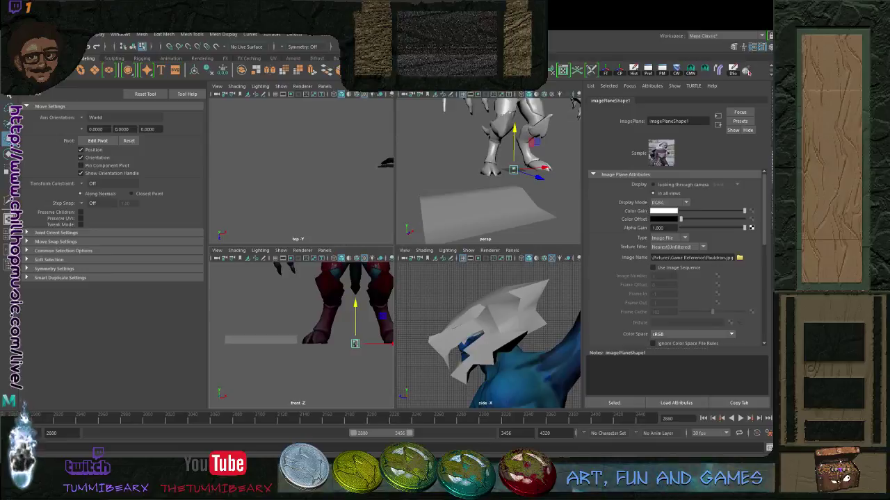
drag(381, 344, 289, 344)
drag(263, 307, 263, 307)
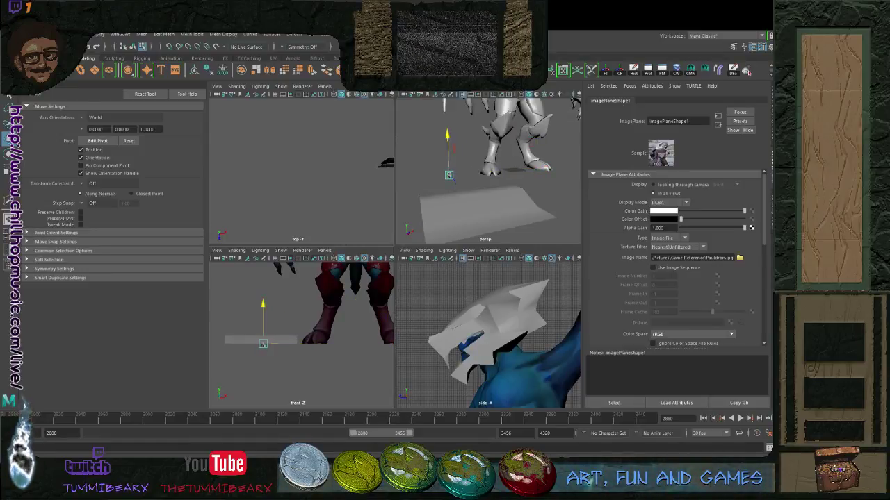
key(ctrl+z)
key(ctrl+z)
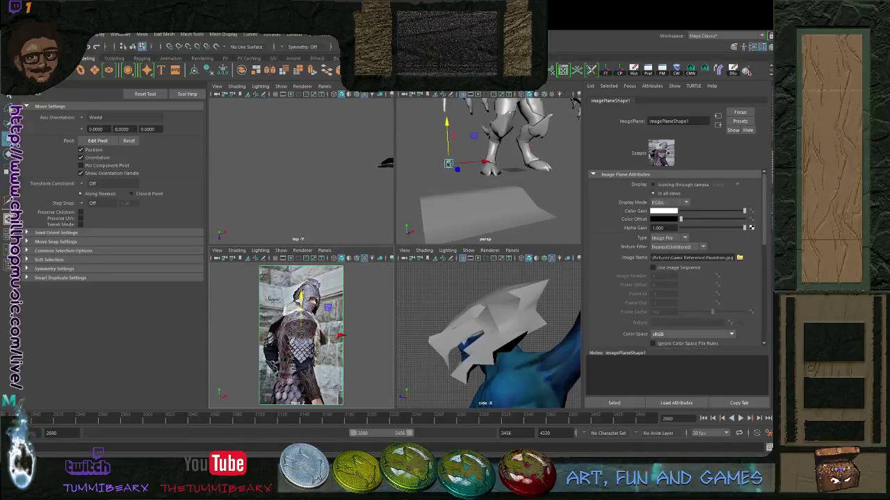
Scale the reference image plane up uniformly until it is larger than the creature's lower body
scroll(301, 335, down, 10)
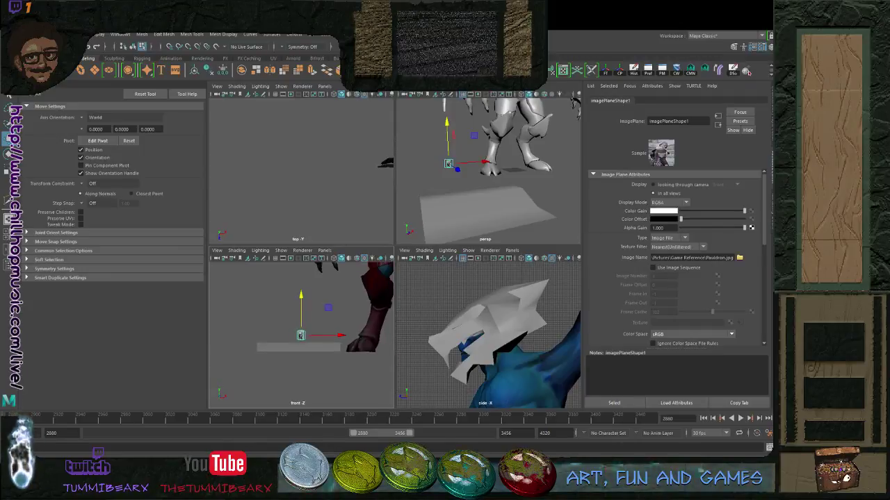
scroll(301, 335, down, 3)
key(r)
drag(301, 335, 404, 335)
key(w)
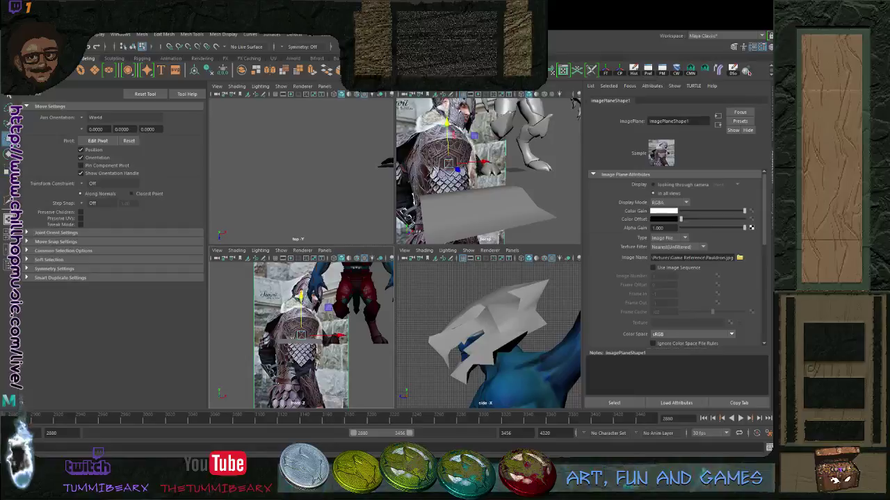
Move the enlarged reference image sideways, clear of the creature and the arched plane, and save the scene
drag(339, 336, 260, 336)
scroll(260, 336, down, 1)
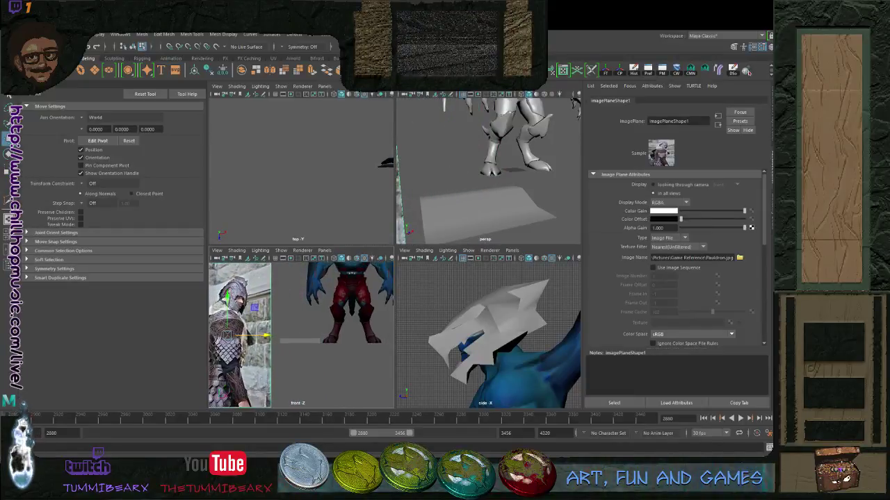
alt+middle_drag(259, 336, 282, 337)
scroll(281, 336, up, 2)
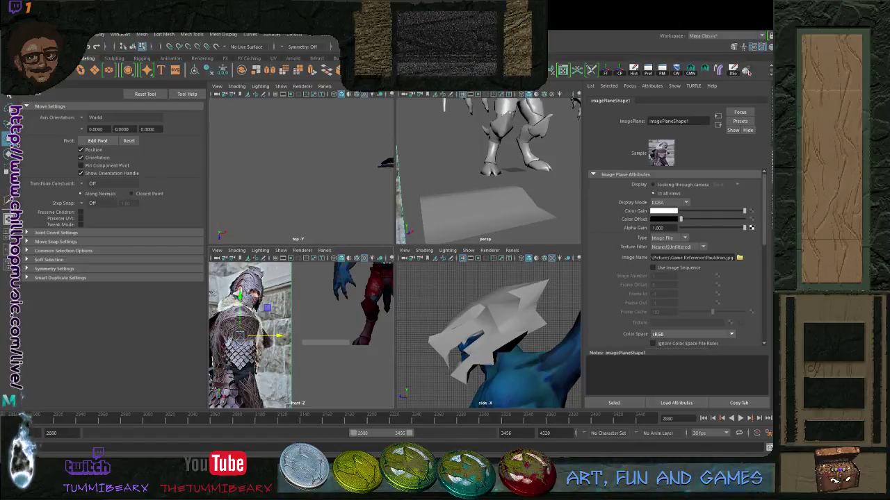
scroll(301, 335, down, 1)
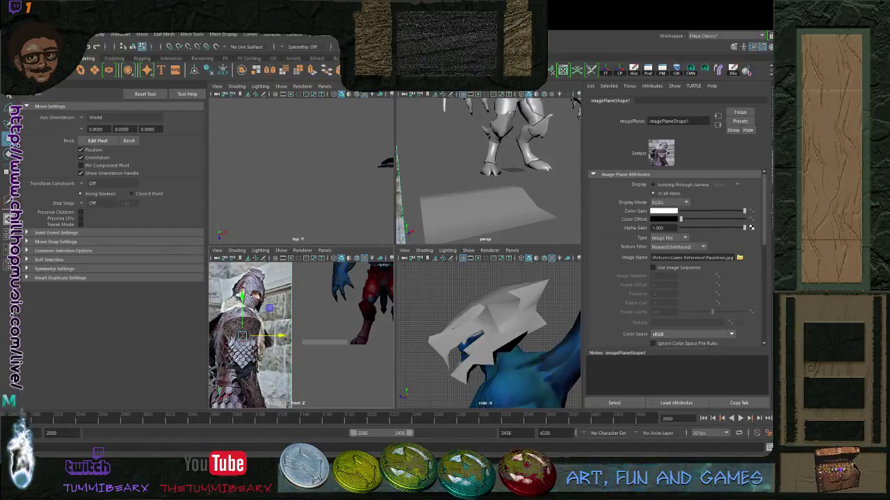
key(ctrl+s)
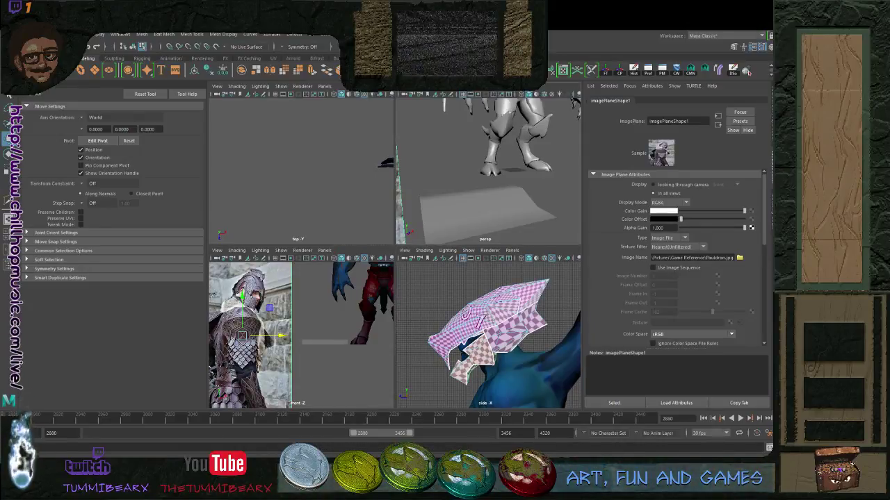
Examine the mask on the creature's head from the front and the side in the perspective view
scroll(488, 171, down, 3)
alt+middle_drag(487, 125, 488, 232)
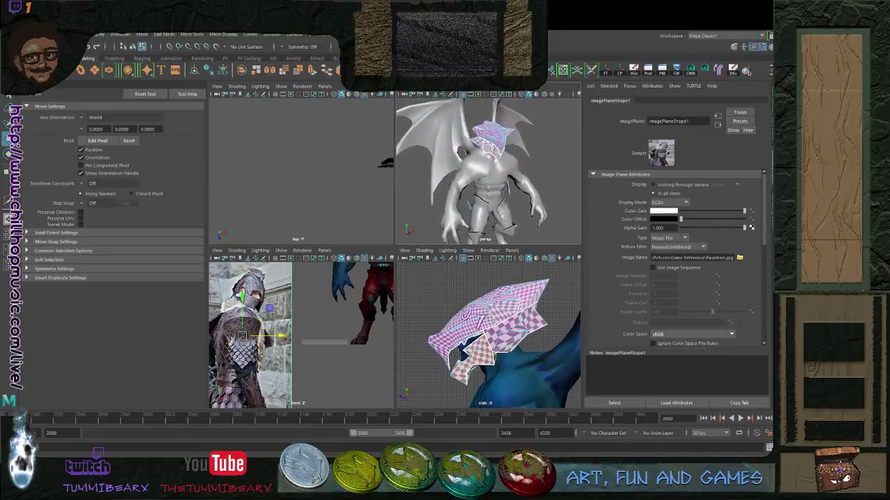
alt+drag(488, 170, 465, 172)
scroll(484, 171, up, 3)
key(f)
alt+middle_drag(529, 132, 341, 287)
alt+middle_drag(424, 209, 480, 167)
scroll(478, 184, up, 4)
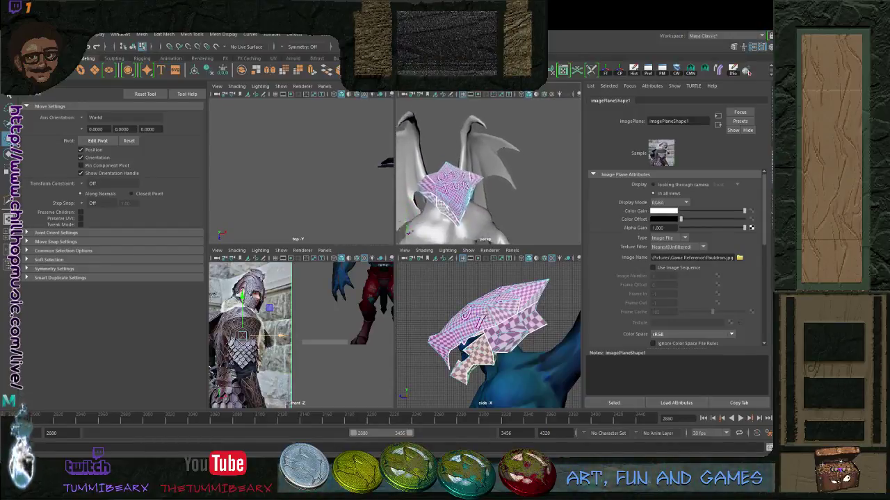
alt+drag(480, 167, 510, 209)
scroll(463, 171, up, 3)
Examine the head mask's outline from above in the top view
scroll(478, 174, up, 3)
scroll(497, 177, up, 3)
scroll(511, 209, down, 4)
mouse_move(313, 160)
alt+middle_down()
mouse_move(303, 209)
mouse_move(306, 146)
alt+middle_up()
scroll(310, 201, up, 3)
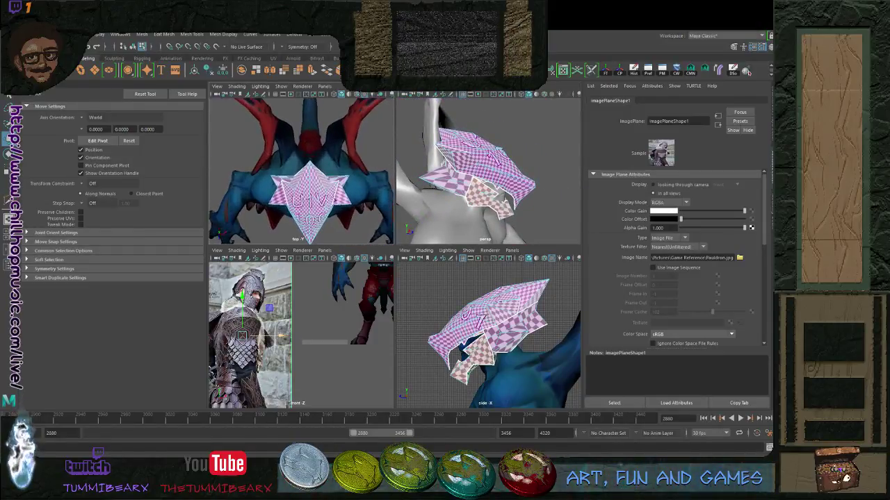
alt+middle_drag(310, 202, 291, 179)
scroll(309, 169, up, 3)
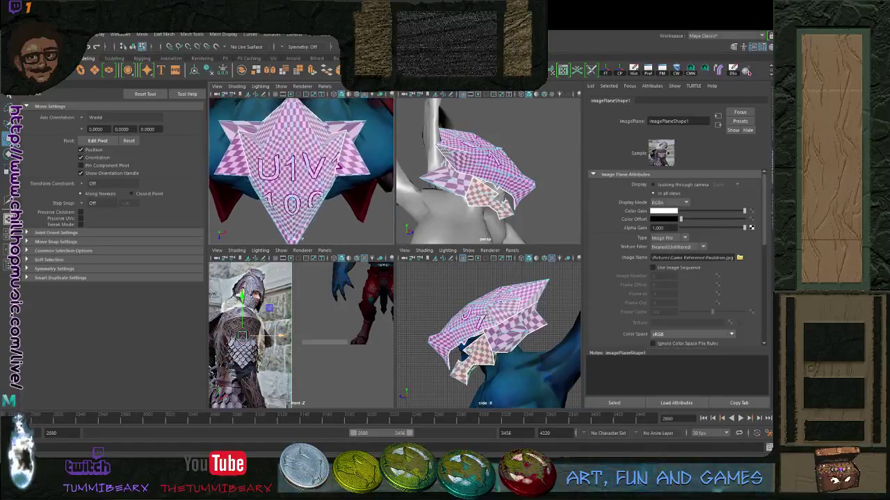
scroll(292, 179, down, 2)
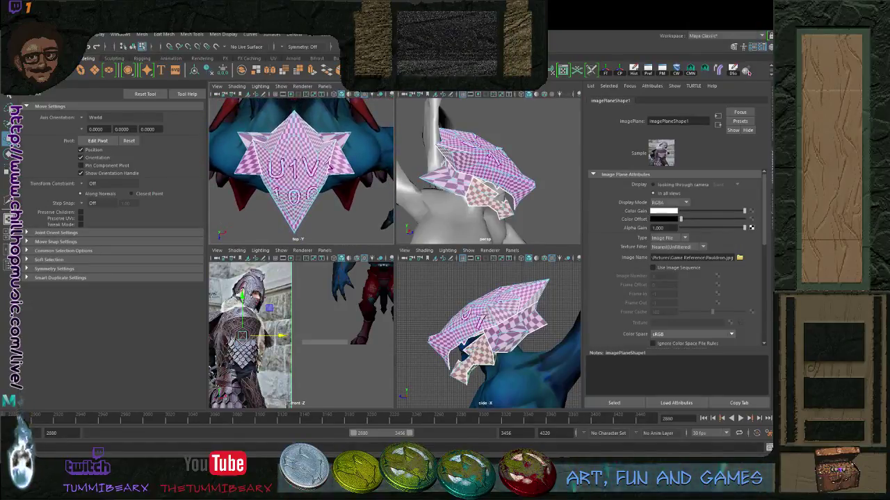